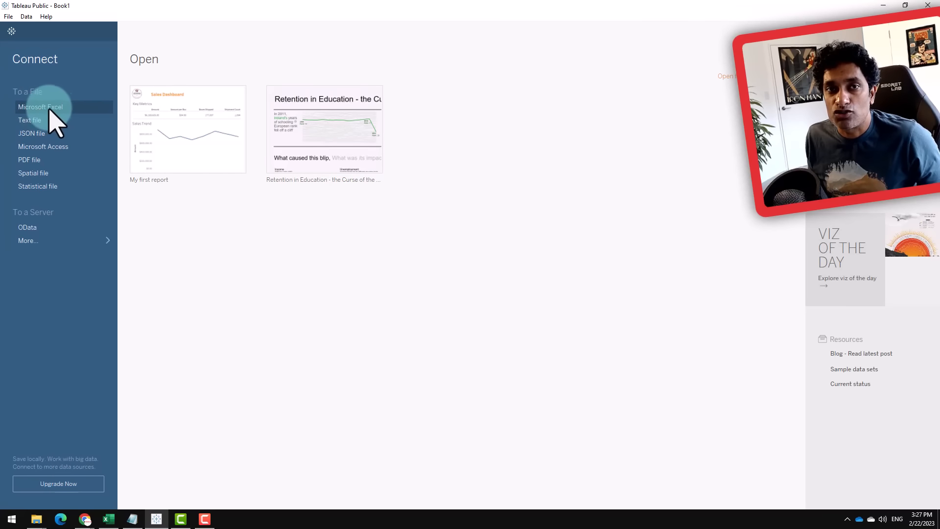
- Connect to the Excel workbook sample-data-10mins.xlsx and look through its data preview
{"action": "left_click", "coordinate": [37, 107]}
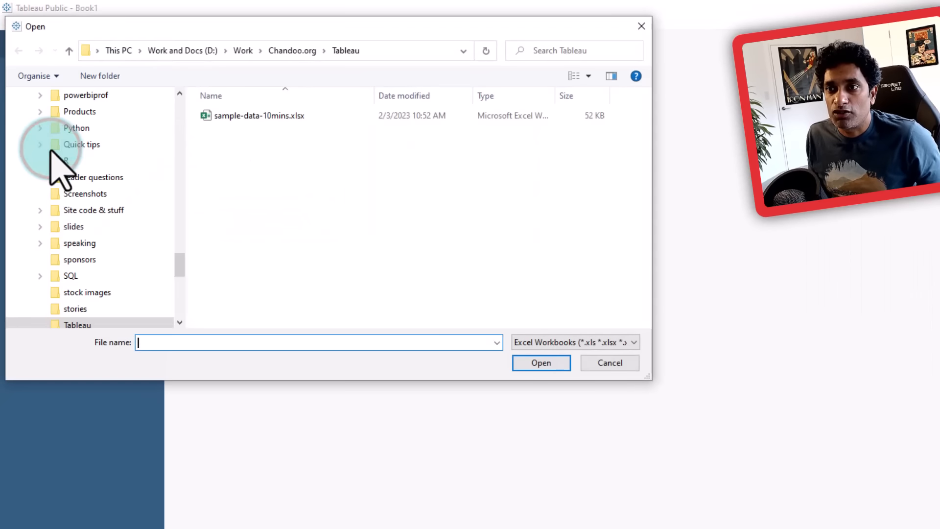
{"action": "left_click", "coordinate": [251, 121]}
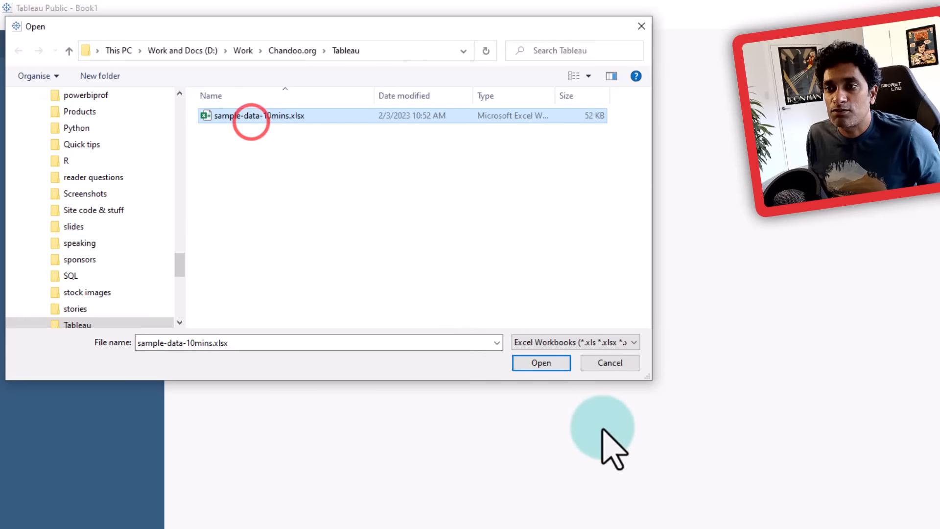
{"action": "left_click", "coordinate": [550, 363]}
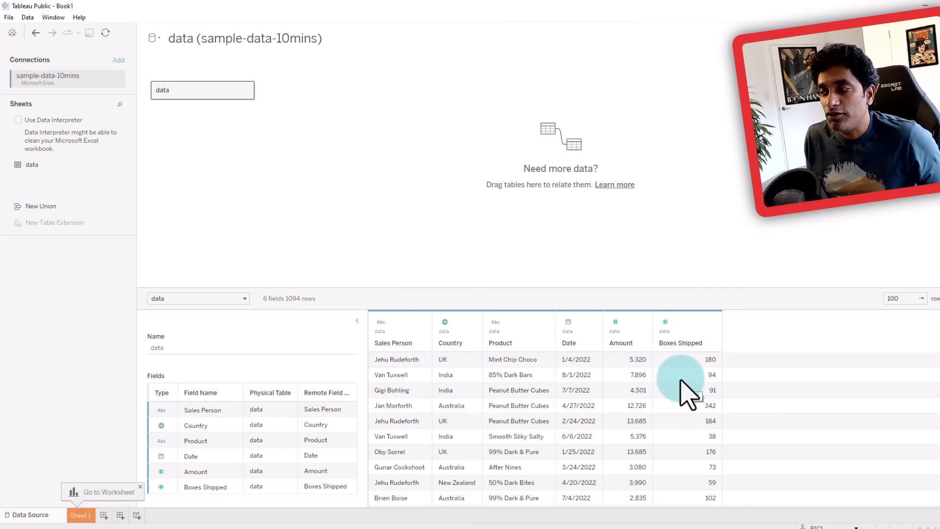
{"action": "scroll", "coordinate": [681, 387], "scroll_direction": "down", "scroll_amount": 10}
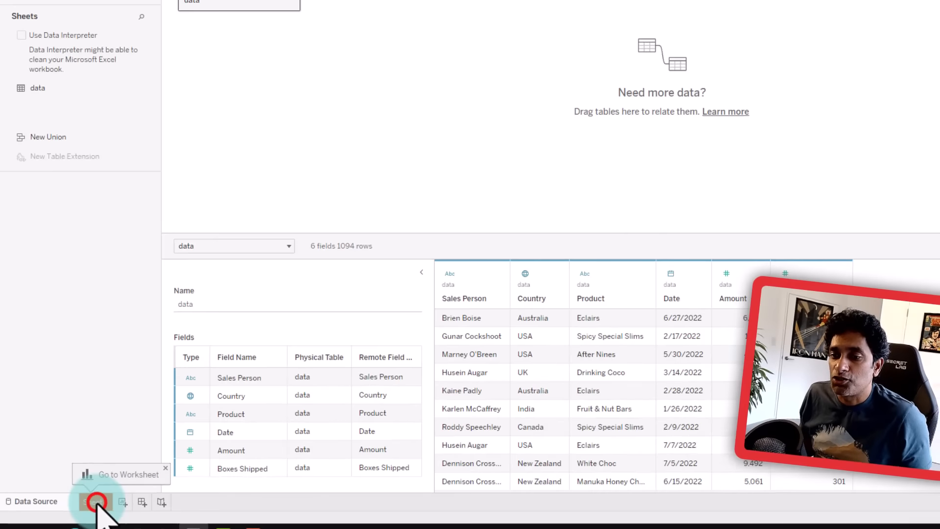
- On Sheet 1, build a text table with Country as rows and Amount as the values
{"action": "left_click", "coordinate": [227, 465]}
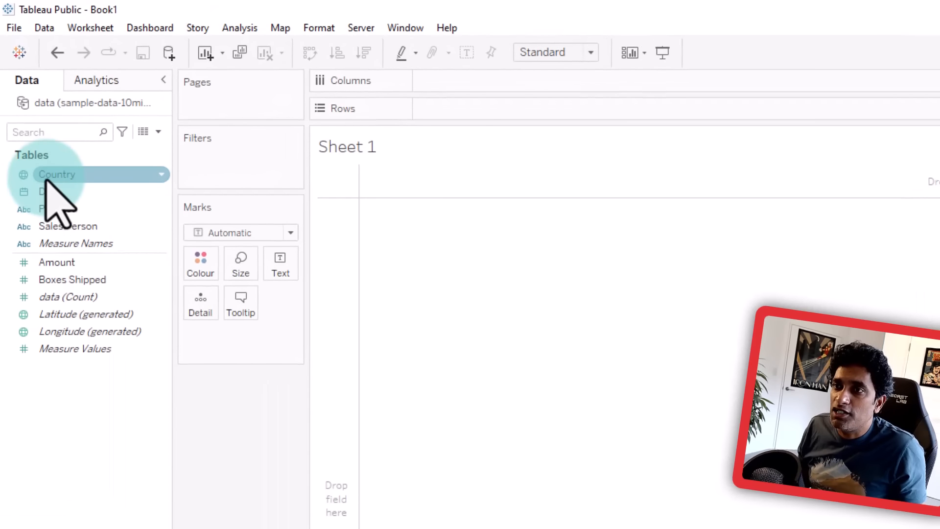
{"action": "left_click_drag", "start_coordinate": [46, 178], "coordinate": [326, 390]}
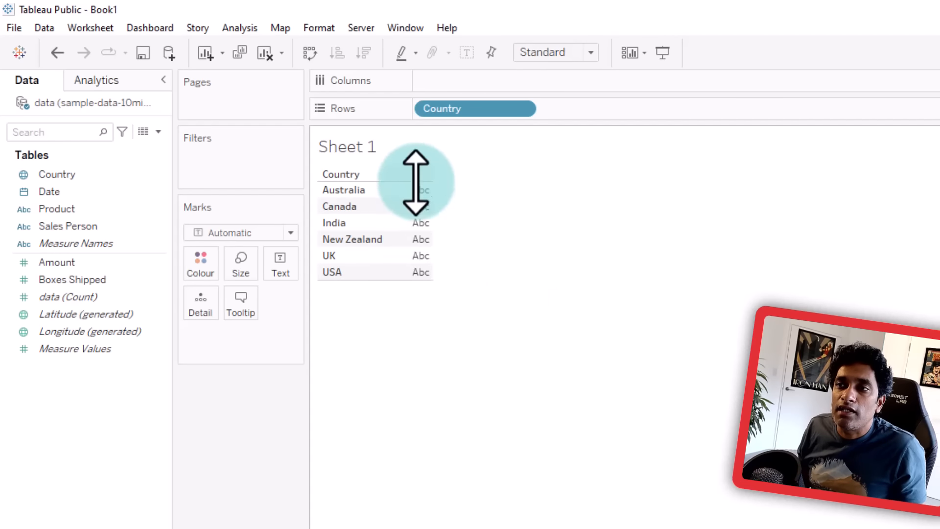
{"action": "left_click", "coordinate": [74, 262]}
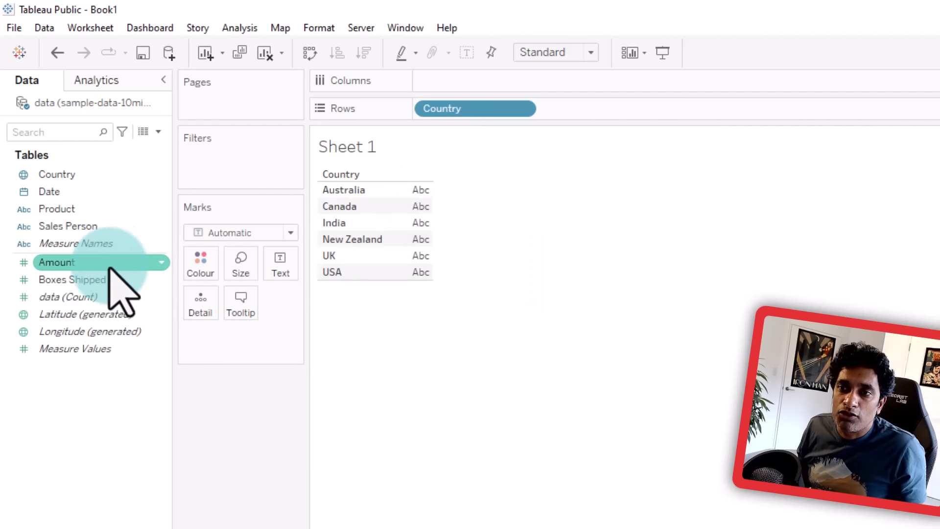
{"action": "left_click_drag", "start_coordinate": [73, 262], "coordinate": [475, 245]}
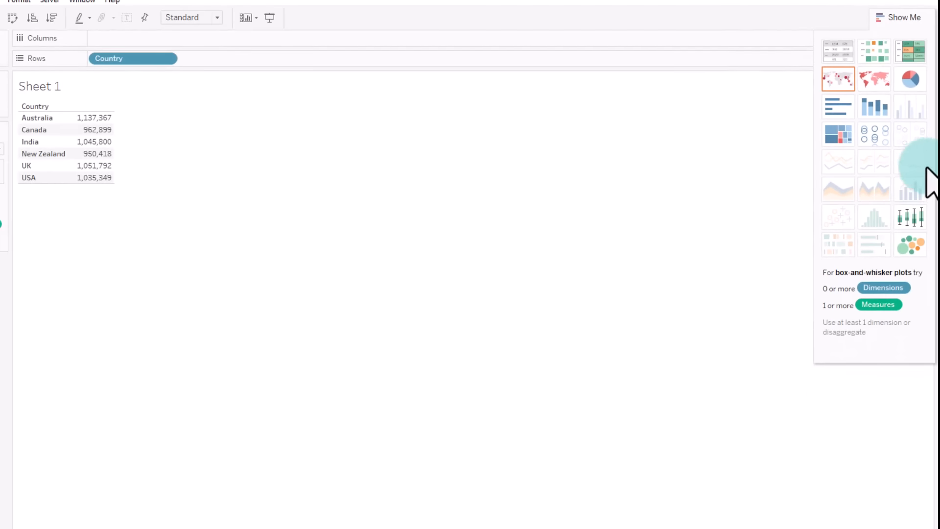
- Convert the country table to a stacked bar chart and place Country on the columns to give each country its own bar
{"action": "left_click", "coordinate": [870, 108]}
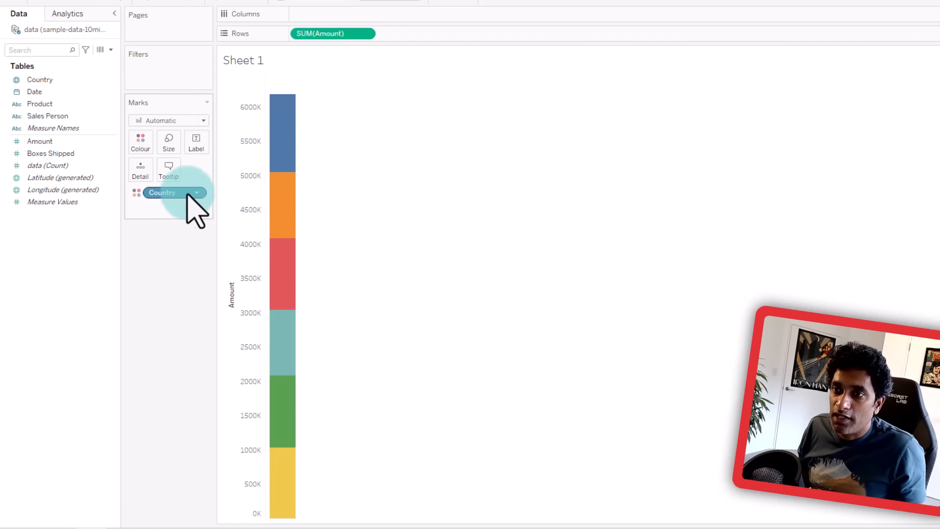
{"action": "left_click_drag", "start_coordinate": [54, 79], "coordinate": [304, 18]}
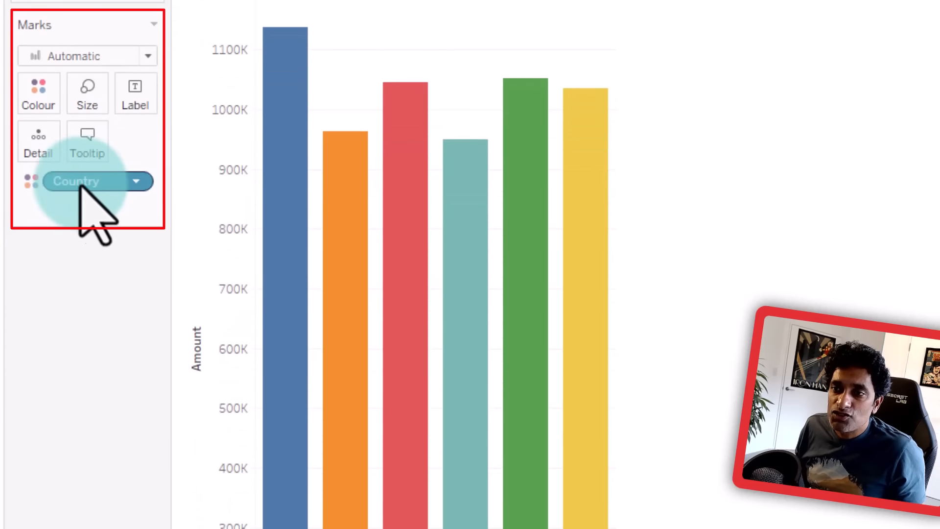
- Remove the Country colouring from the marks and sort the country columns by Amount in descending order
{"action": "left_click", "coordinate": [134, 181]}
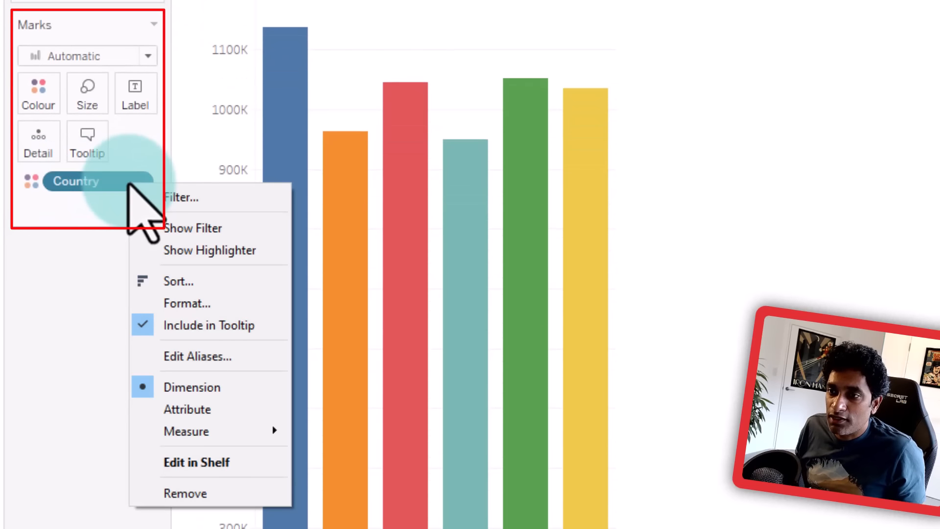
{"action": "left_click", "coordinate": [181, 493]}
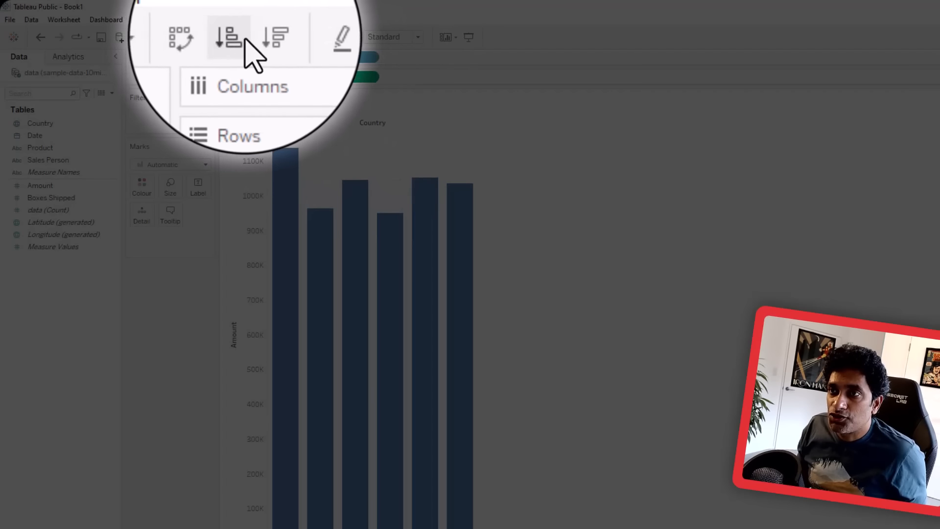
{"action": "left_click", "coordinate": [255, 38]}
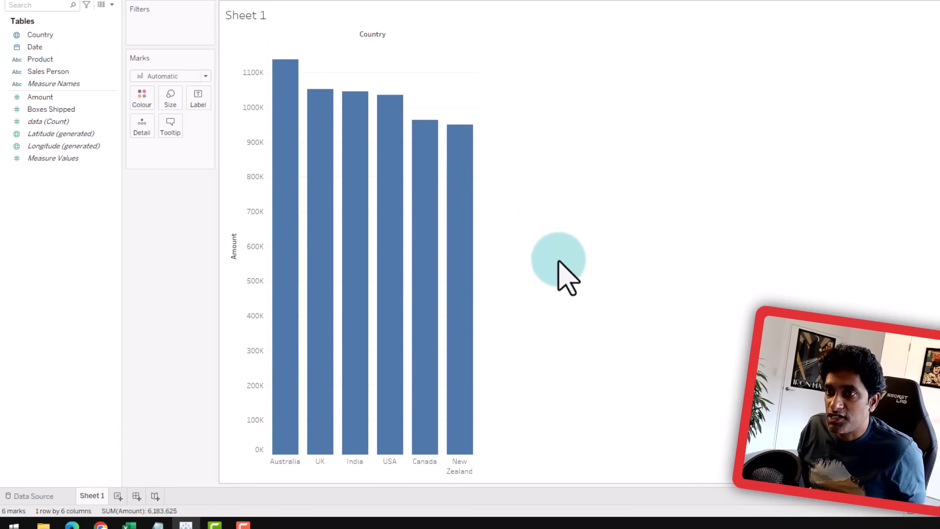
- On a new worksheet, build a horizontal bar chart of Amount by Sales Person, sorted in descending order
{"action": "left_click", "coordinate": [117, 495]}
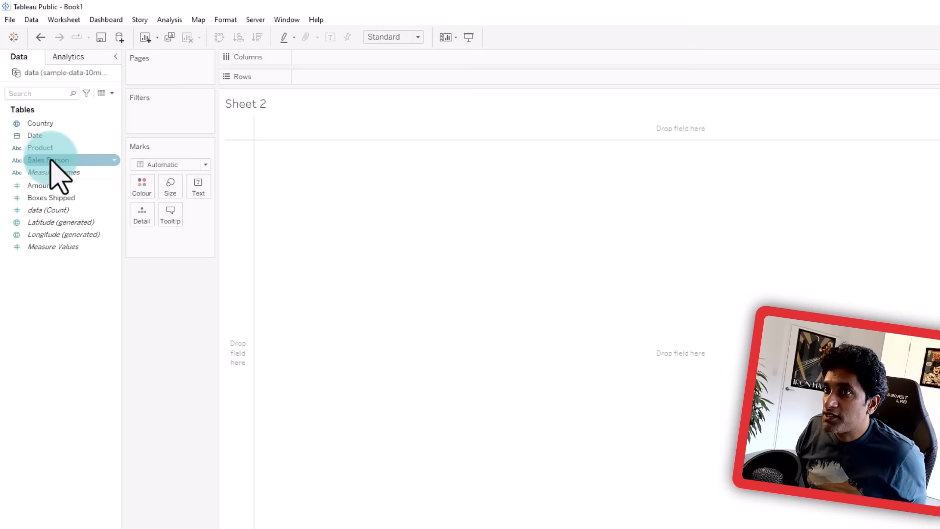
{"action": "left_click_drag", "start_coordinate": [51, 159], "coordinate": [391, 77]}
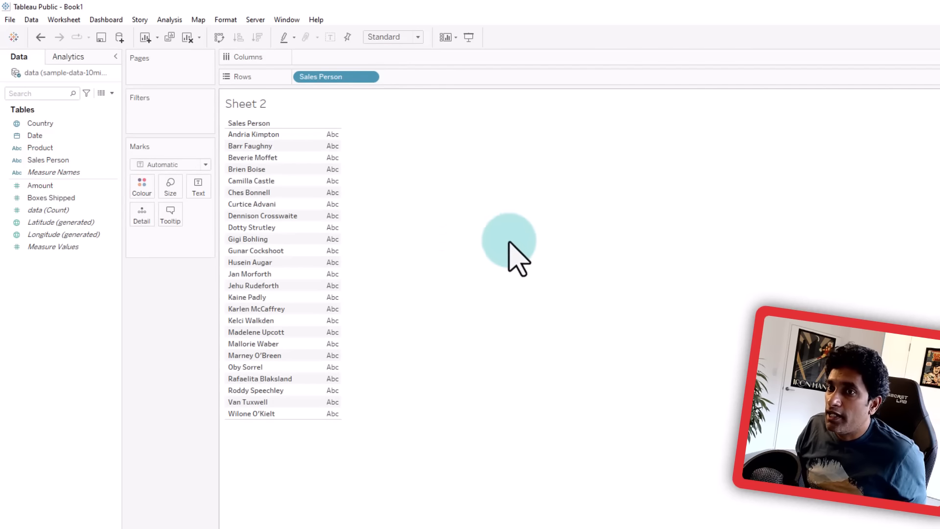
{"action": "left_click", "coordinate": [31, 209]}
{"action": "left_click_drag", "start_coordinate": [34, 187], "coordinate": [395, 63]}
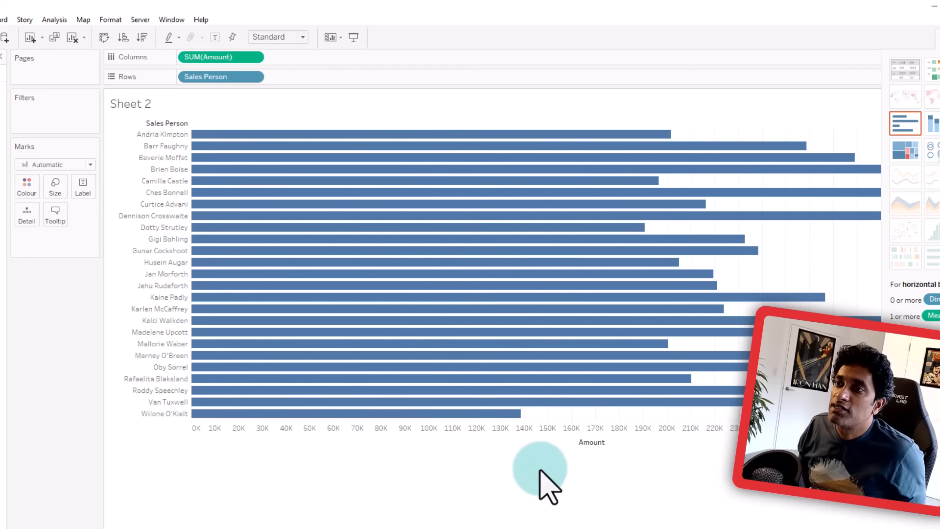
{"action": "left_click", "coordinate": [142, 37]}
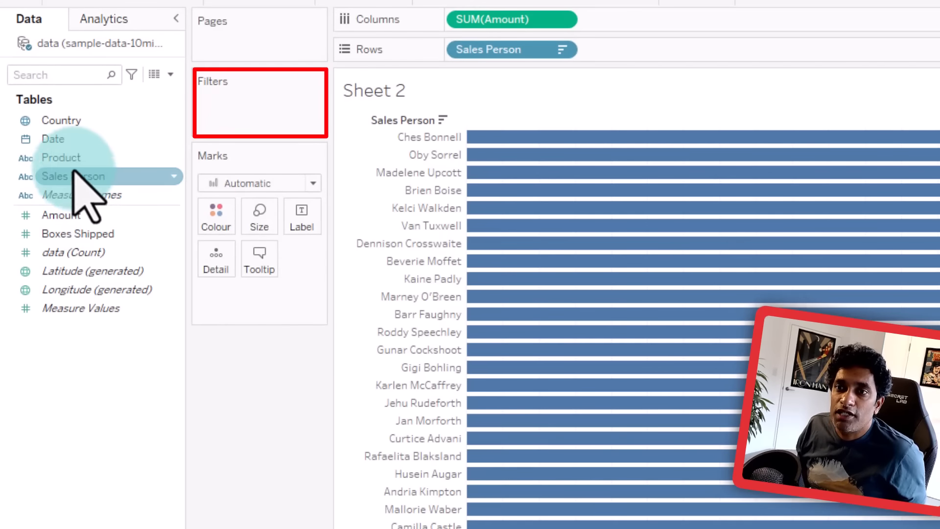
- Add a Sales Person filter that excludes the fourth, fifth and sixth names in the list
{"action": "left_click_drag", "start_coordinate": [69, 170], "coordinate": [247, 101]}
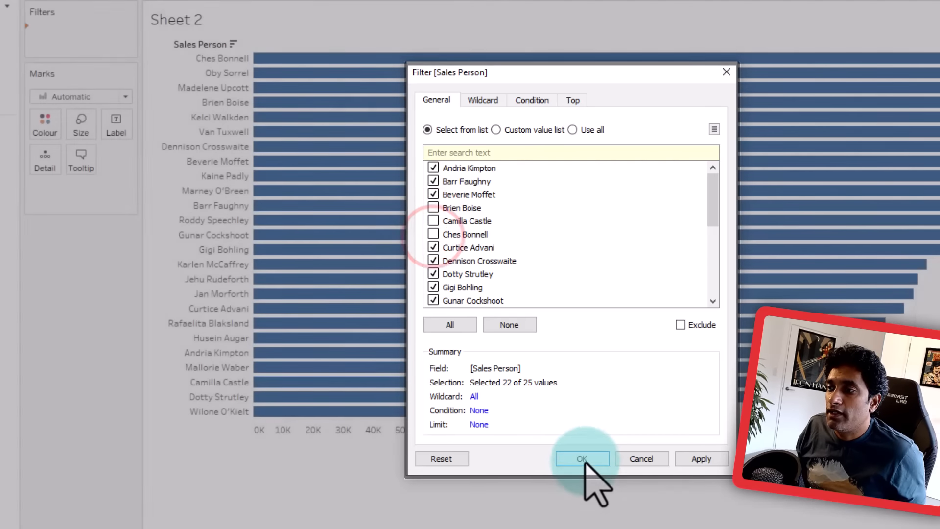
{"action": "left_click", "coordinate": [582, 458]}
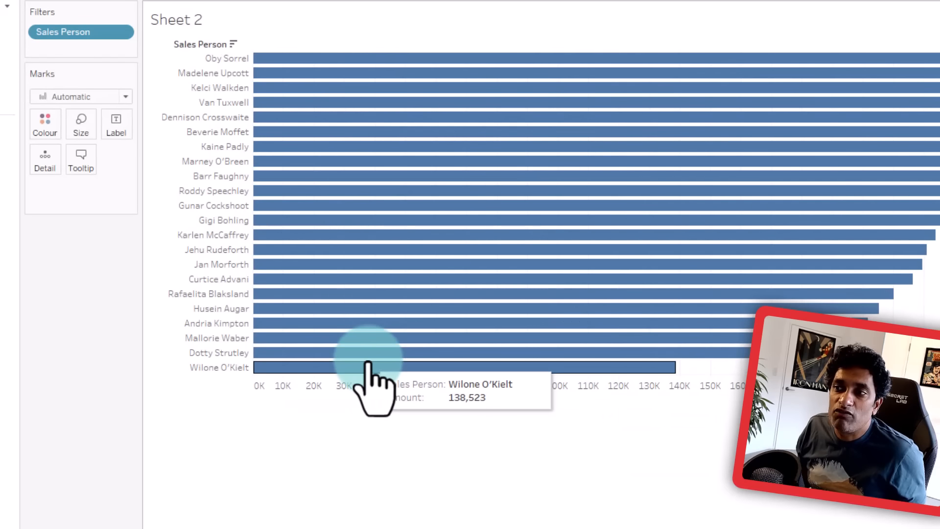
- Edit the Sales Person filter to include all names and limit it to the top 10 by sum of Amount
{"action": "left_click", "coordinate": [124, 34]}
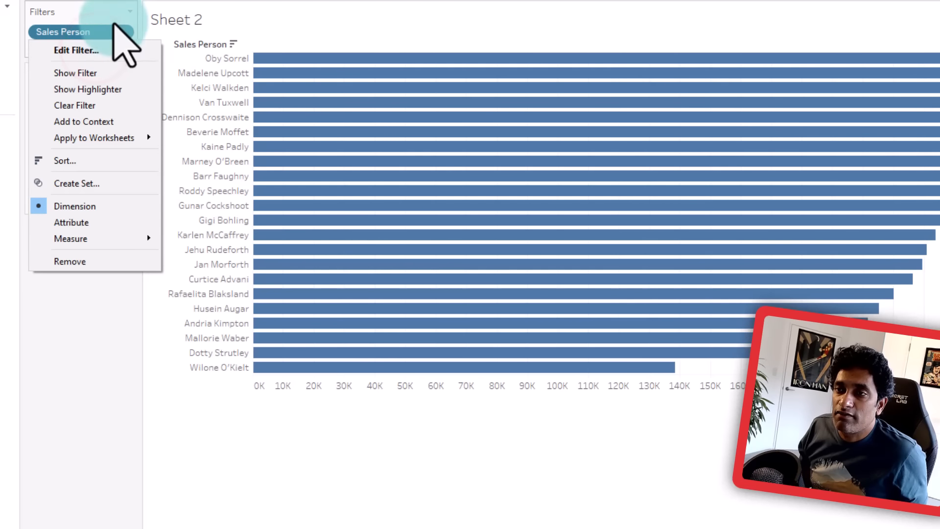
{"action": "left_click", "coordinate": [123, 33]}
{"action": "left_click", "coordinate": [122, 33]}
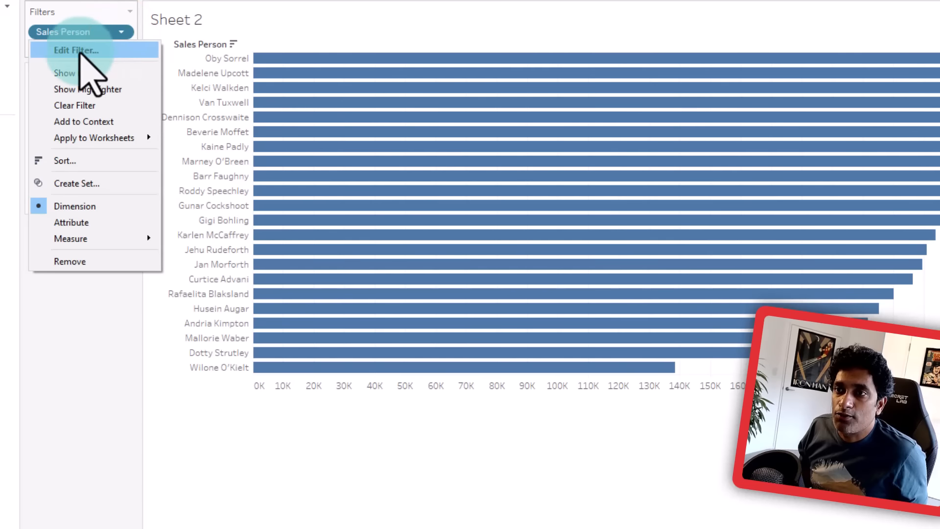
{"action": "left_click", "coordinate": [81, 50]}
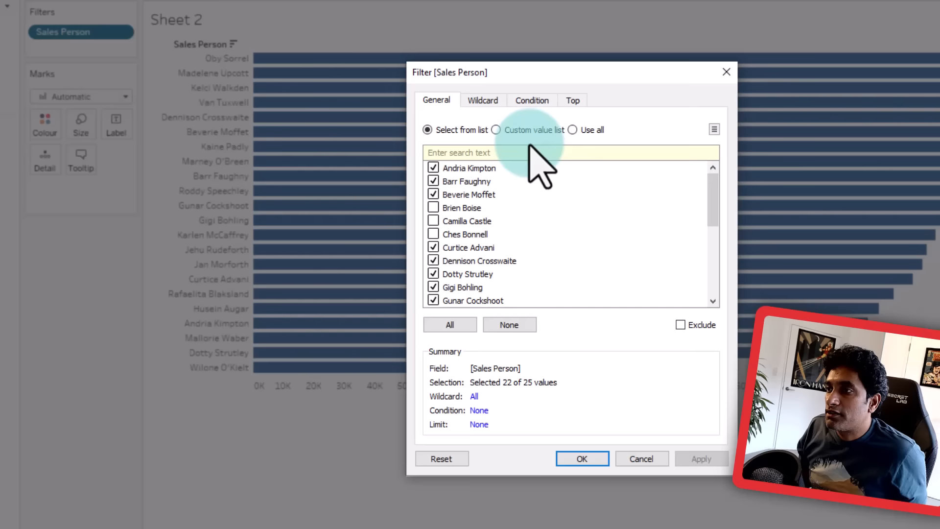
{"action": "left_click", "coordinate": [458, 327]}
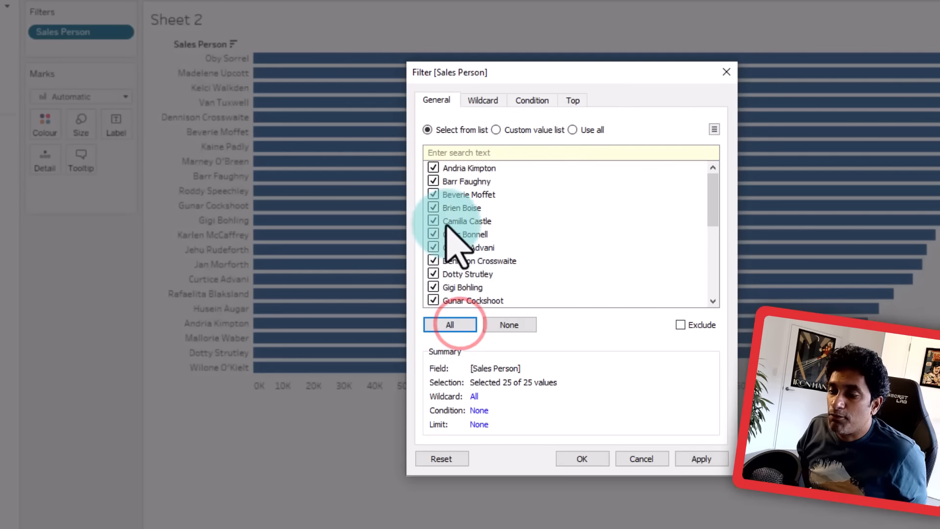
{"action": "left_click", "coordinate": [574, 98]}
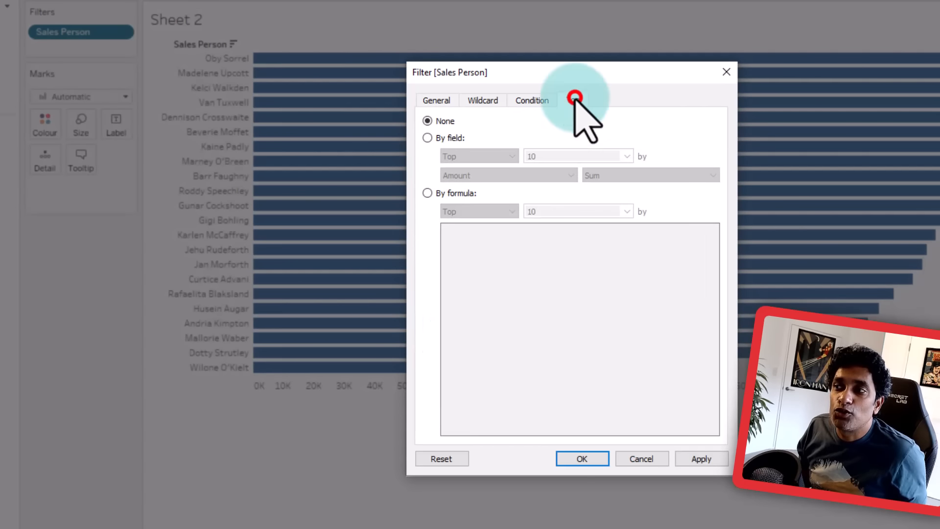
{"action": "left_click", "coordinate": [438, 138]}
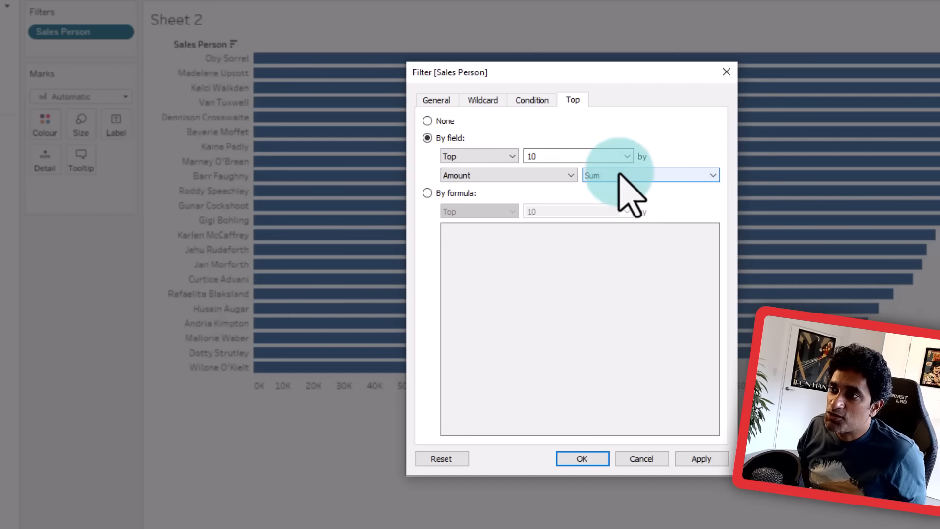
{"action": "double_click", "coordinate": [538, 156]}
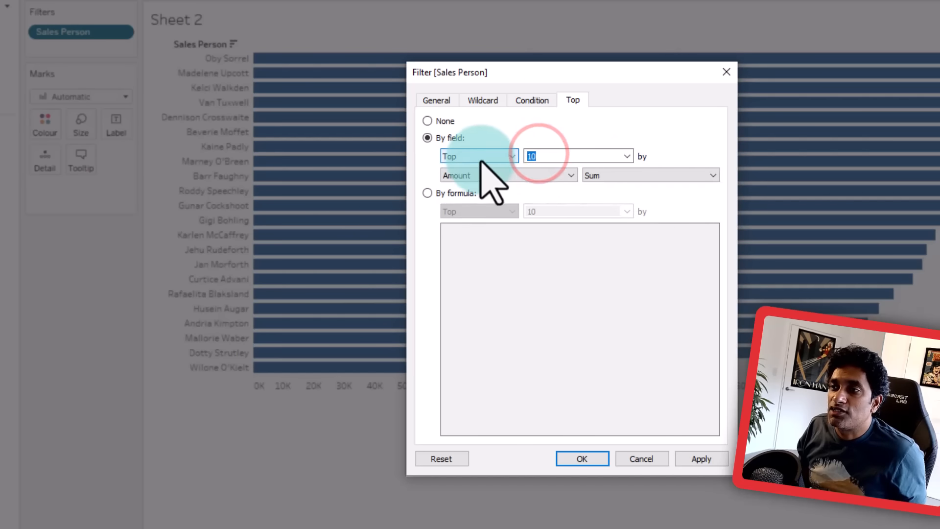
{"action": "left_click", "coordinate": [537, 139]}
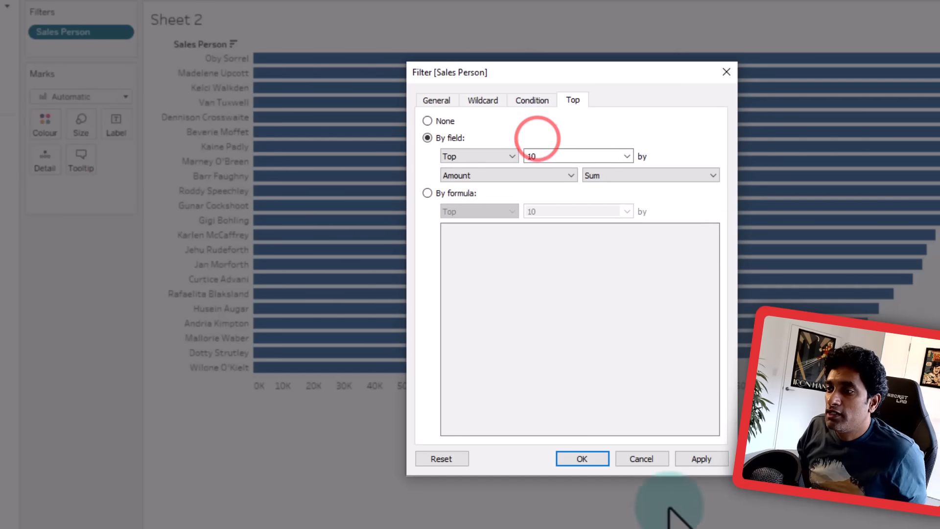
{"action": "left_click", "coordinate": [583, 458]}
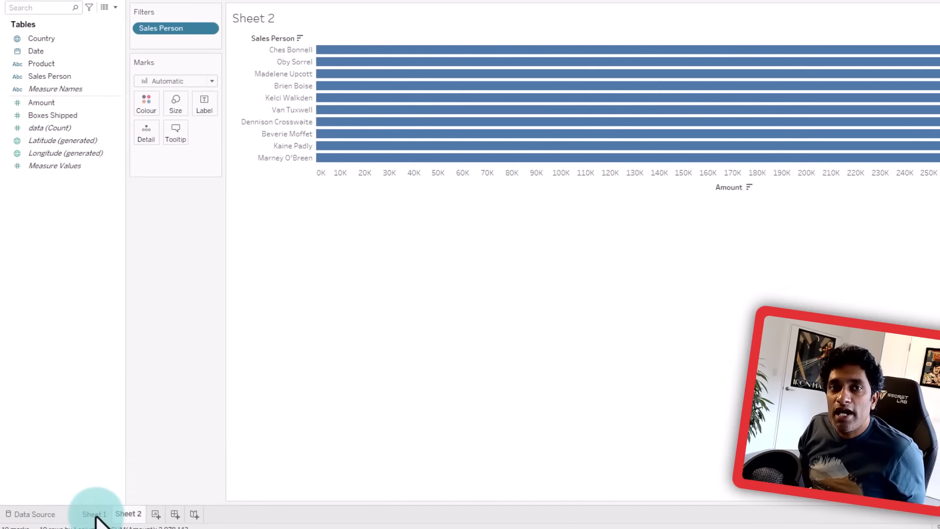
- Look over the charts on Sheet 1 and Sheet 2, and create a new dashboard
{"action": "left_click", "coordinate": [94, 514]}
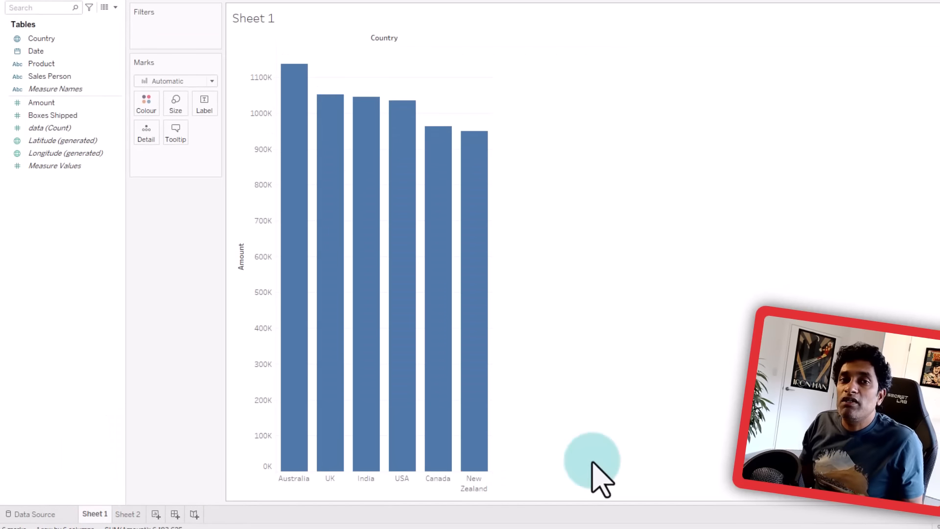
{"action": "left_click", "coordinate": [130, 512]}
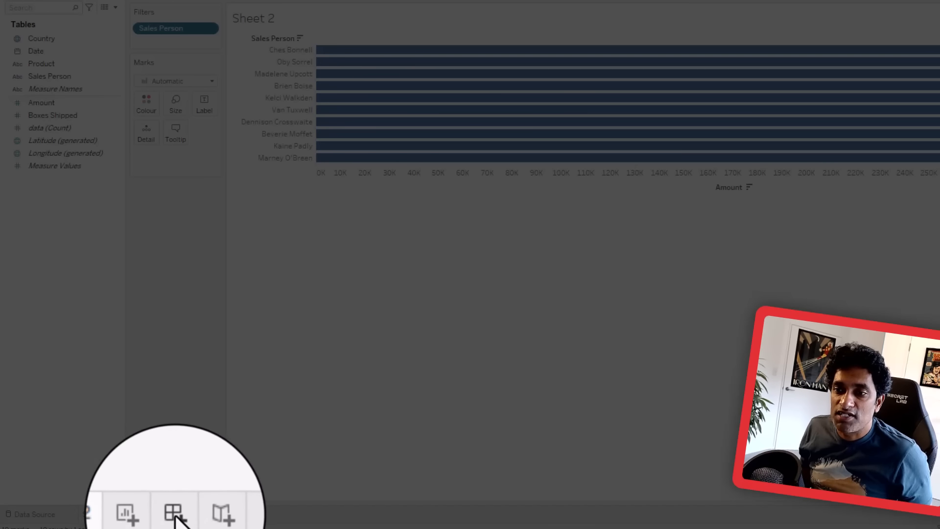
{"action": "left_click", "coordinate": [175, 515]}
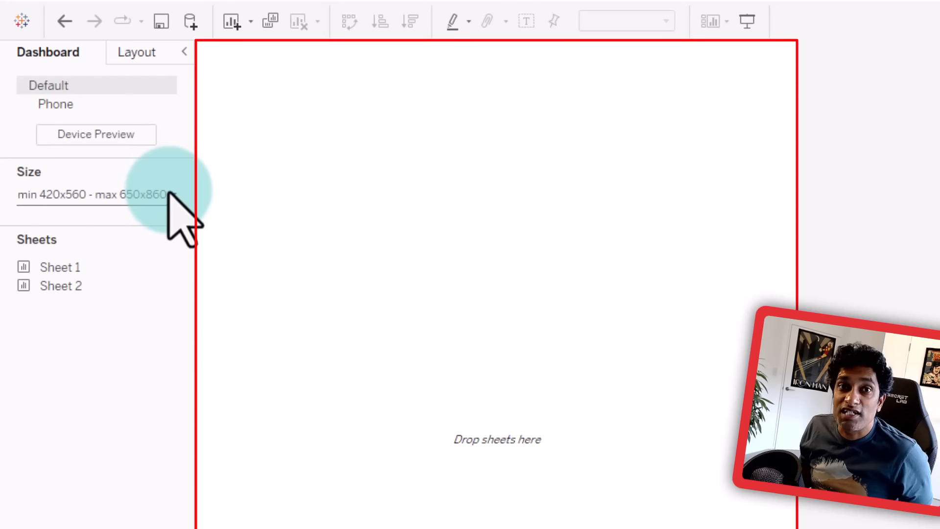
- Try the Fixed size option for the dashboard, then set its size to Automatic so it fits any screen
{"action": "left_click", "coordinate": [168, 193]}
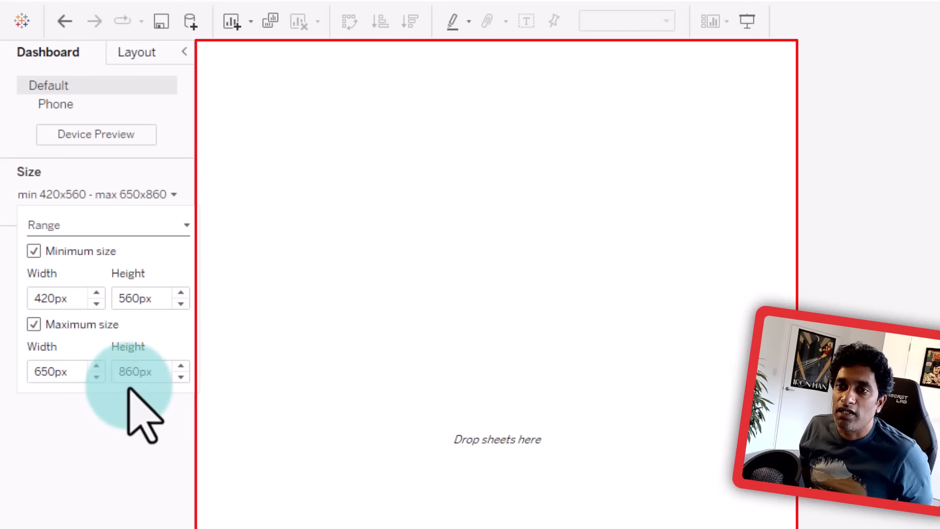
{"action": "left_click", "coordinate": [186, 225]}
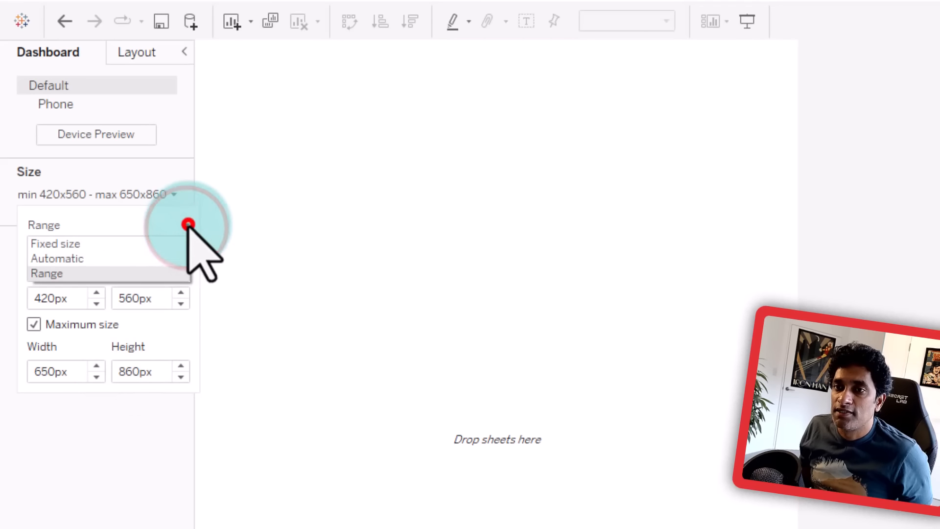
{"action": "left_click", "coordinate": [142, 258]}
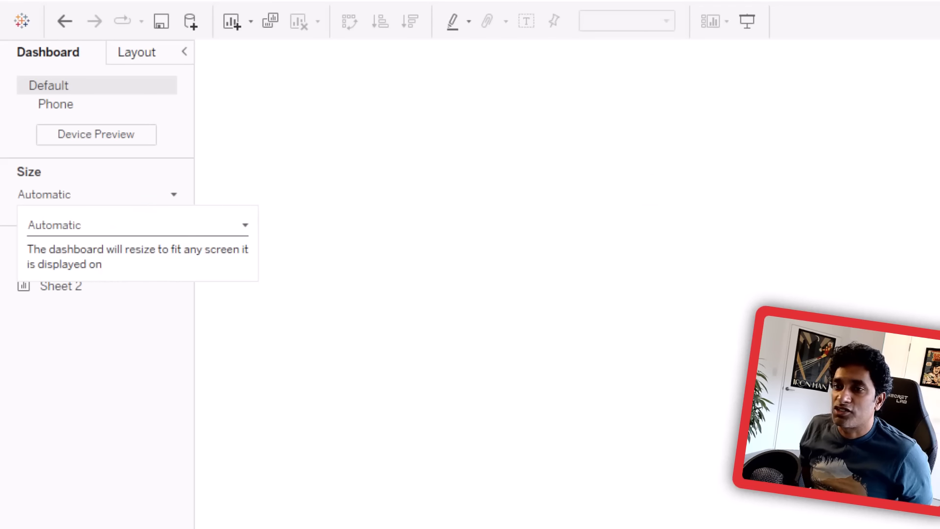
{"action": "left_click", "coordinate": [119, 222]}
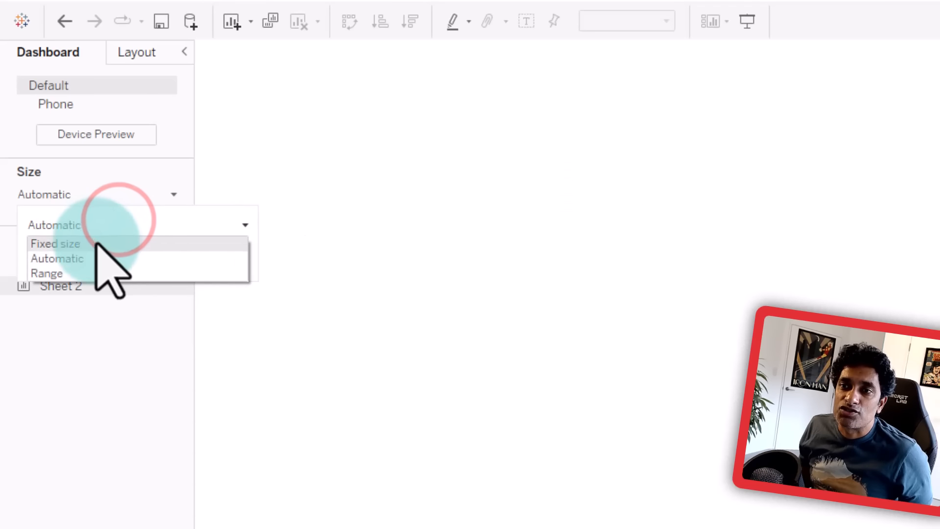
{"action": "left_click", "coordinate": [96, 243]}
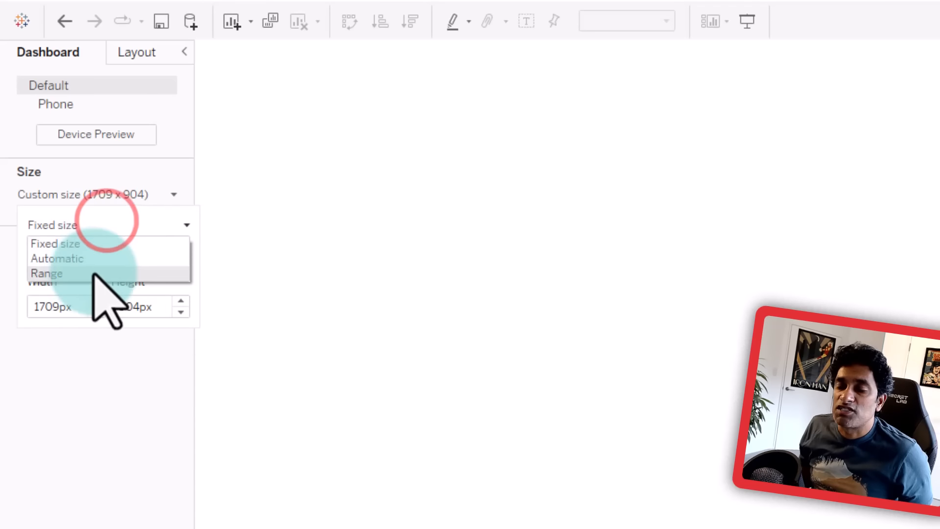
{"action": "left_click", "coordinate": [87, 263]}
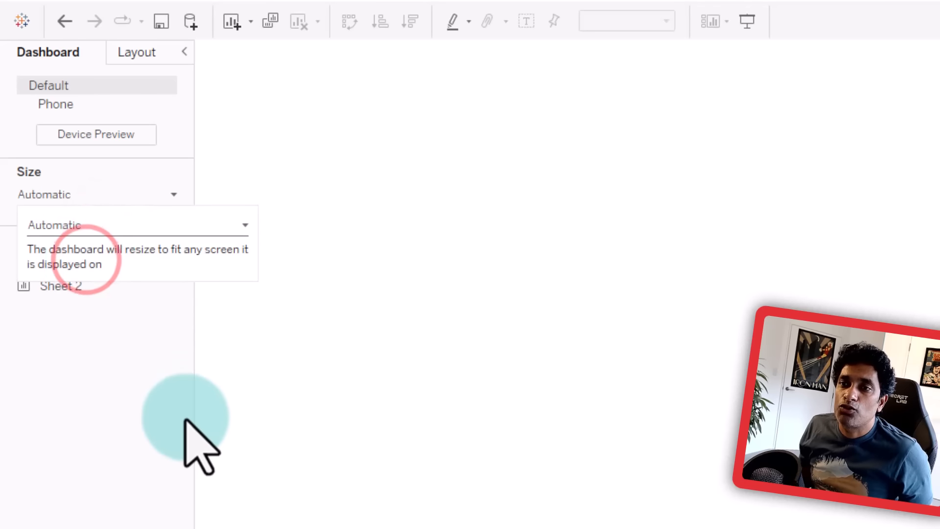
{"action": "left_click", "coordinate": [154, 410]}
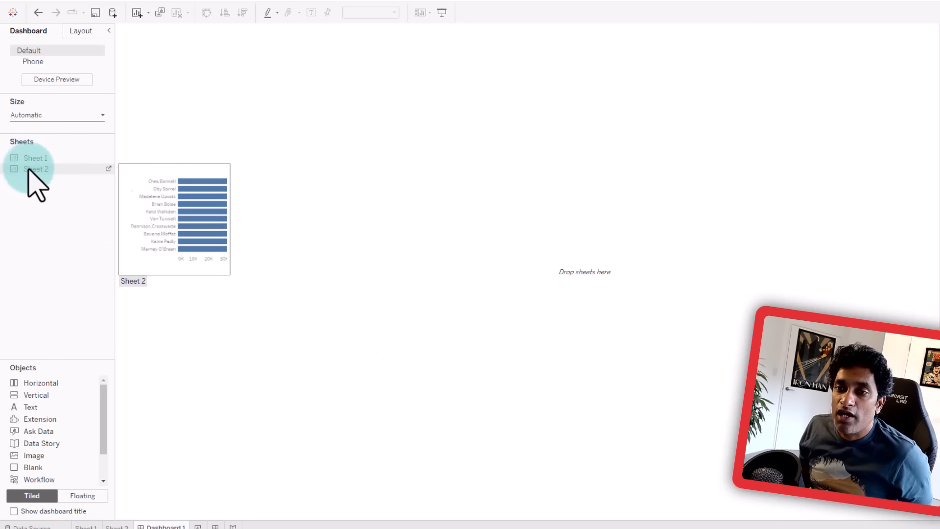
- Add Sheet 1 to the dashboard, place Sheet 2 beside it on the left, and hide the Show Me chart suggestions
{"action": "mouse_move", "coordinate": [32, 159]}
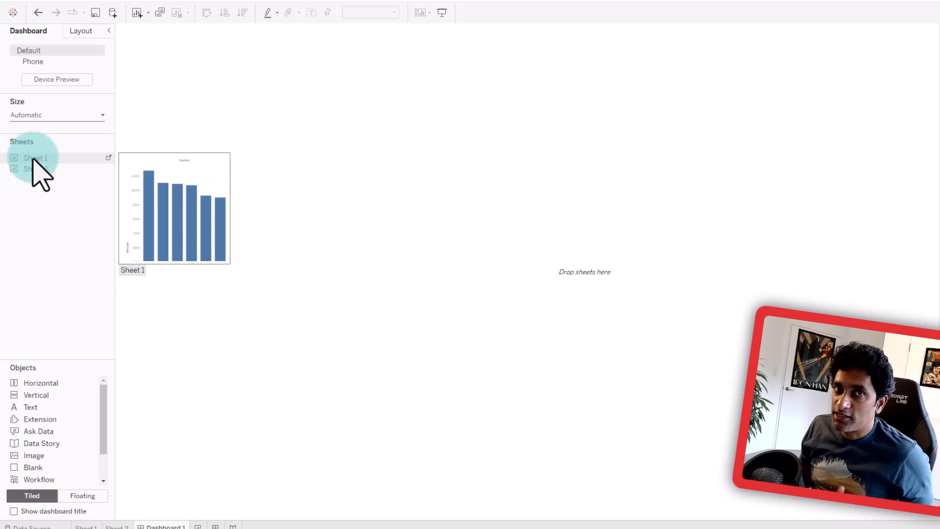
{"action": "left_click", "coordinate": [32, 157]}
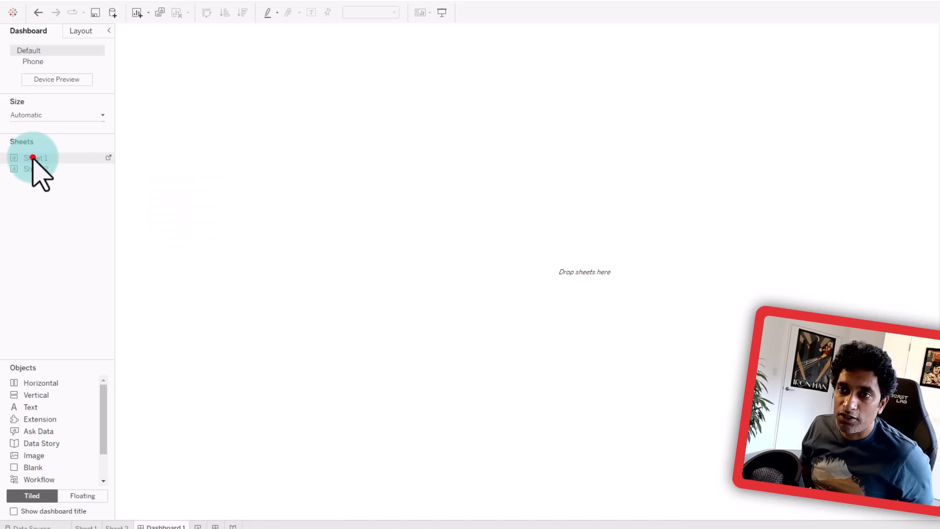
{"action": "left_click_drag", "start_coordinate": [15, 159], "coordinate": [294, 147]}
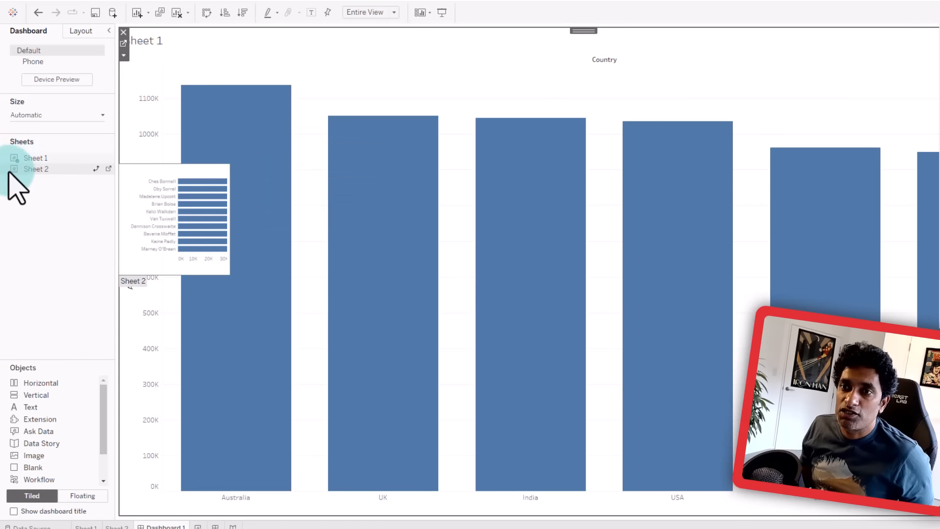
{"action": "left_click_drag", "start_coordinate": [19, 169], "coordinate": [412, 234]}
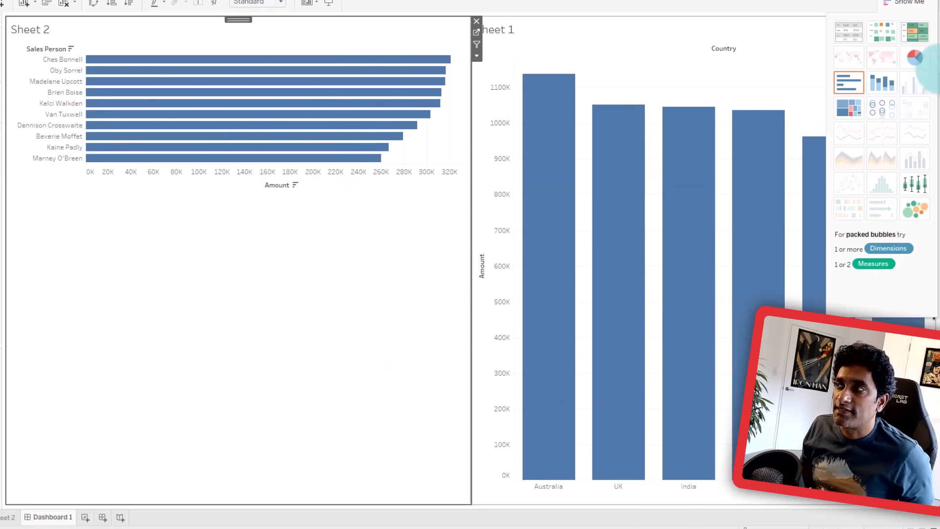
{"action": "left_click", "coordinate": [918, 6]}
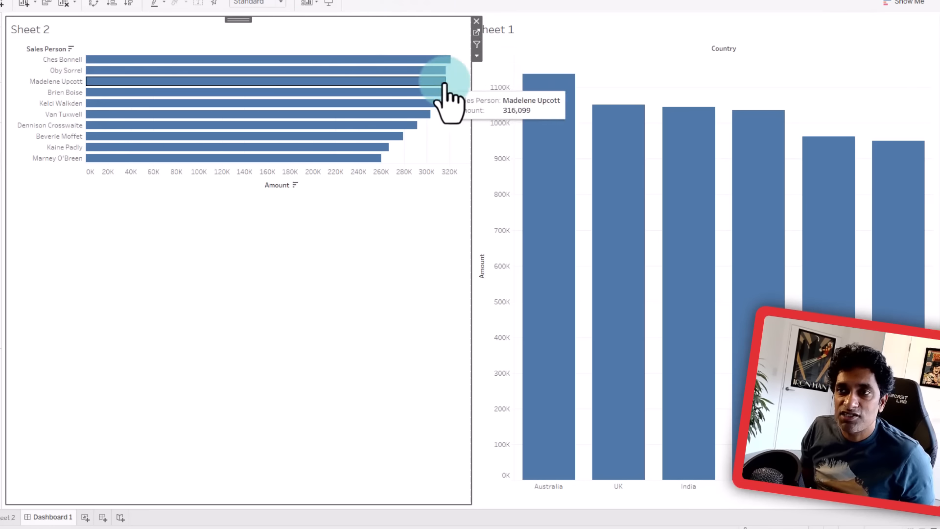
- Make both Sheet 2 and Sheet 1 floating items on the dashboard
{"action": "left_click", "coordinate": [475, 56]}
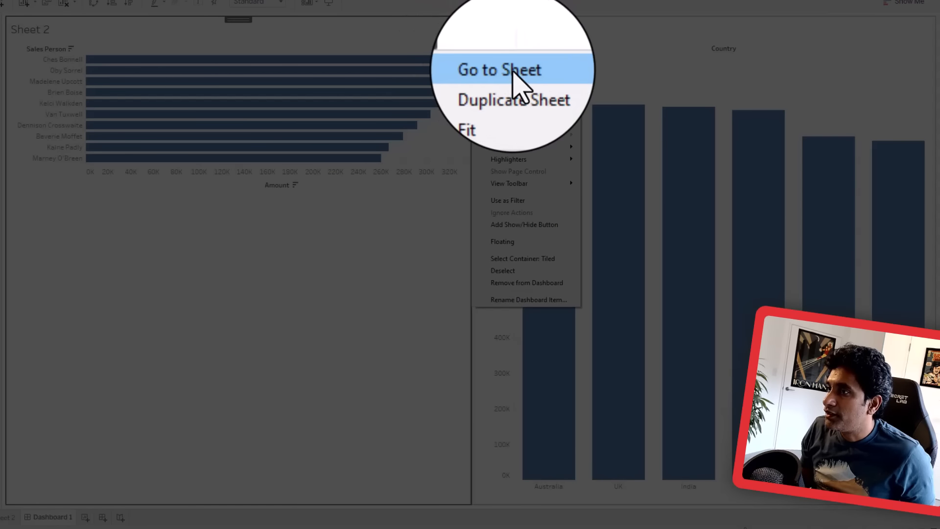
{"action": "left_click", "coordinate": [494, 241]}
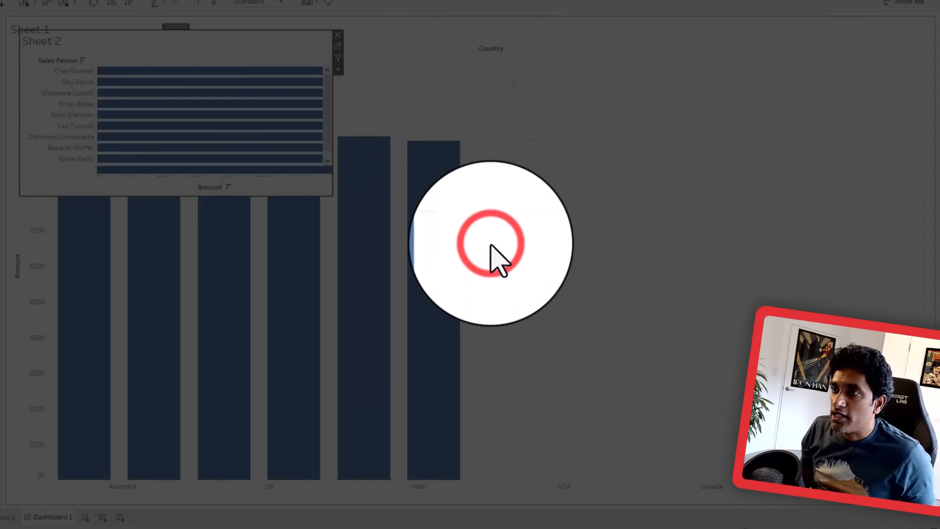
{"action": "left_click", "coordinate": [891, 34]}
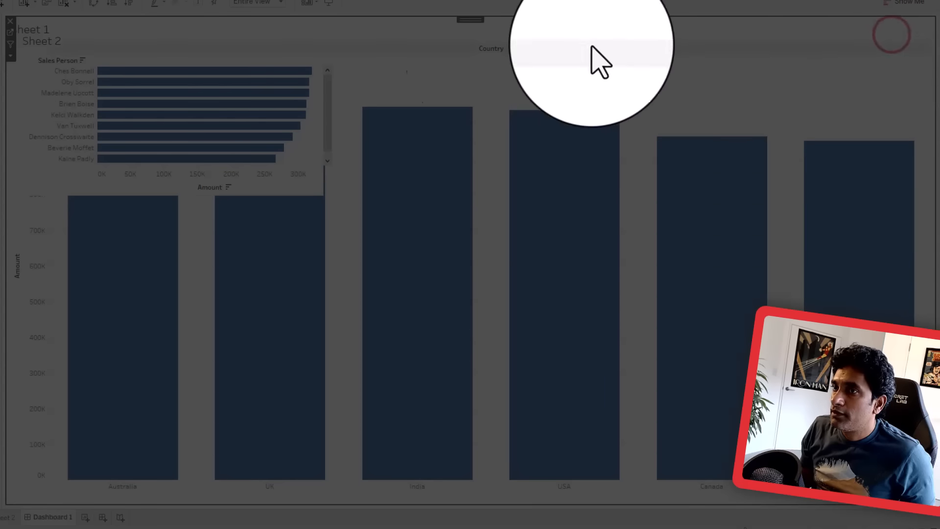
{"action": "left_click", "coordinate": [10, 56]}
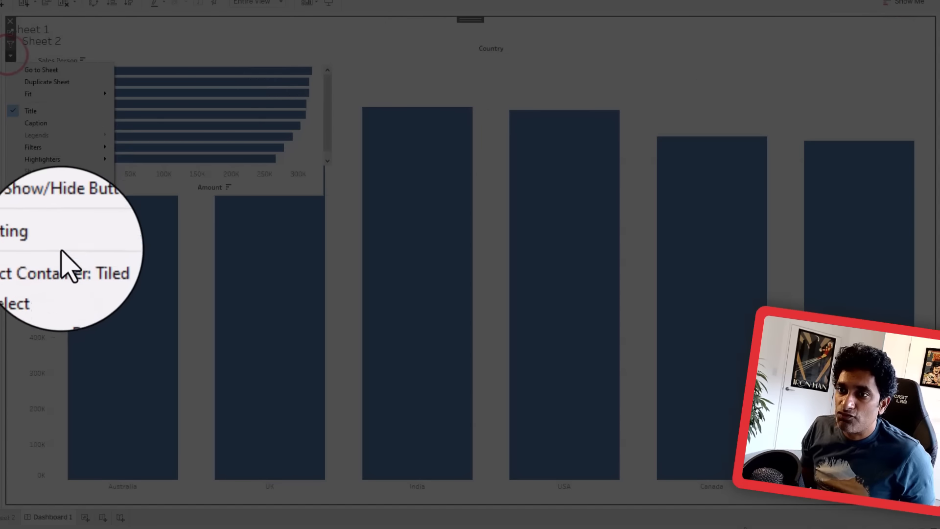
{"action": "left_click", "coordinate": [61, 243]}
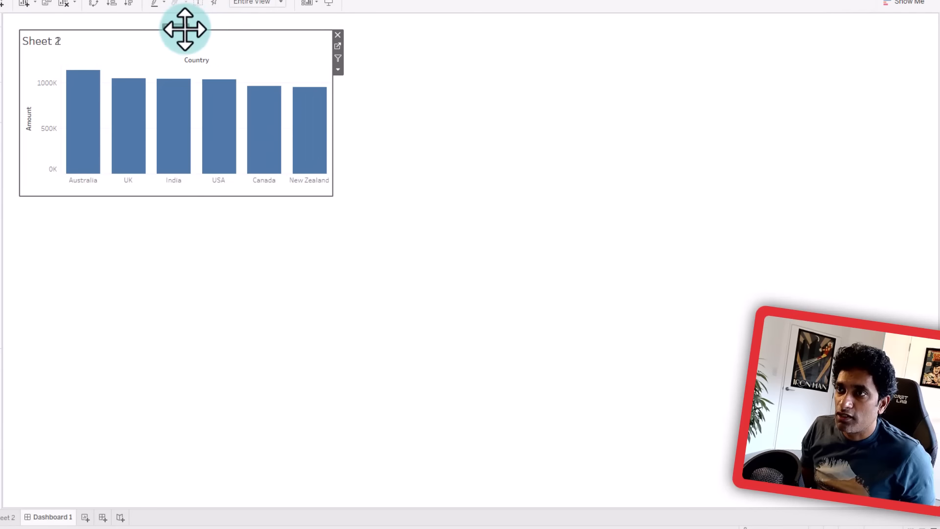
- Arrange the floating charts with Sheet 1 directly above Sheet 2 and widen both
{"action": "left_click_drag", "start_coordinate": [185, 29], "coordinate": [197, 225]}
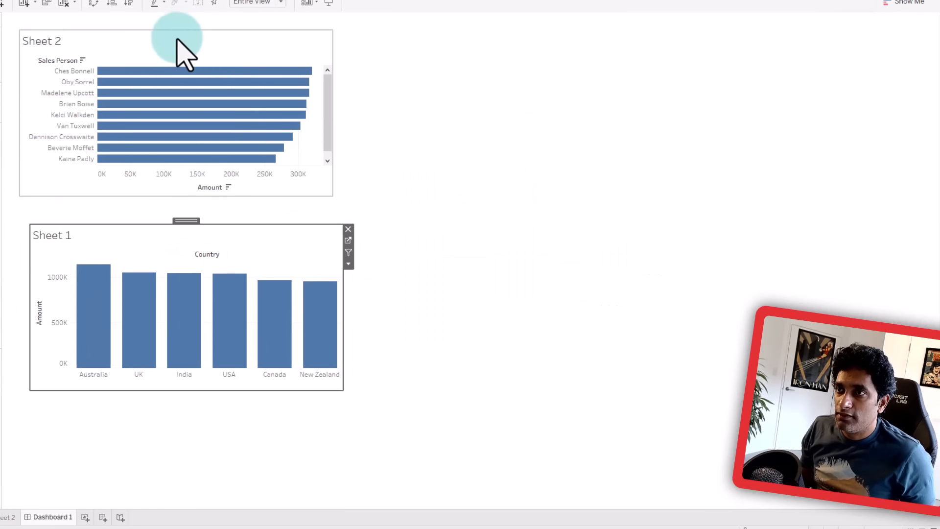
{"action": "left_click_drag", "start_coordinate": [171, 30], "coordinate": [612, 168]}
{"action": "left_click", "coordinate": [189, 220]}
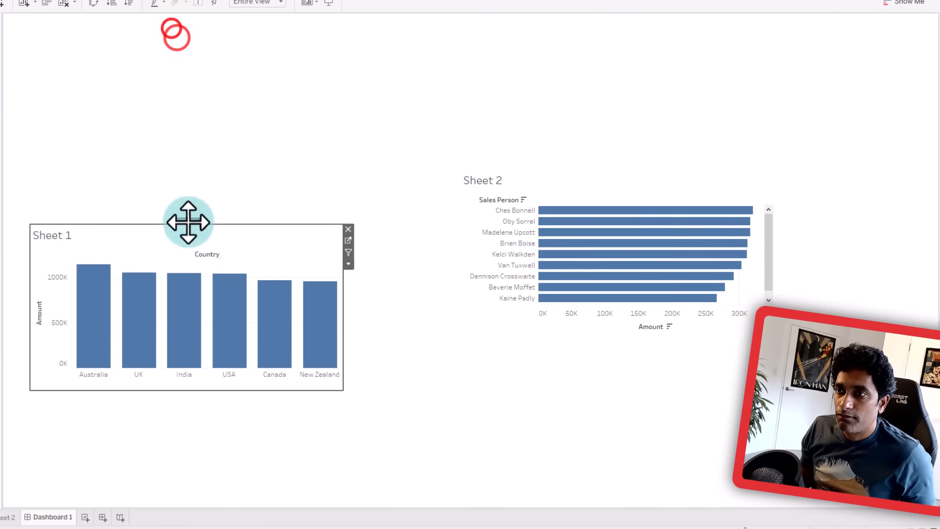
{"action": "left_click_drag", "start_coordinate": [189, 221], "coordinate": [487, 114]}
{"action": "left_click_drag", "start_coordinate": [609, 164], "coordinate": [258, 398]}
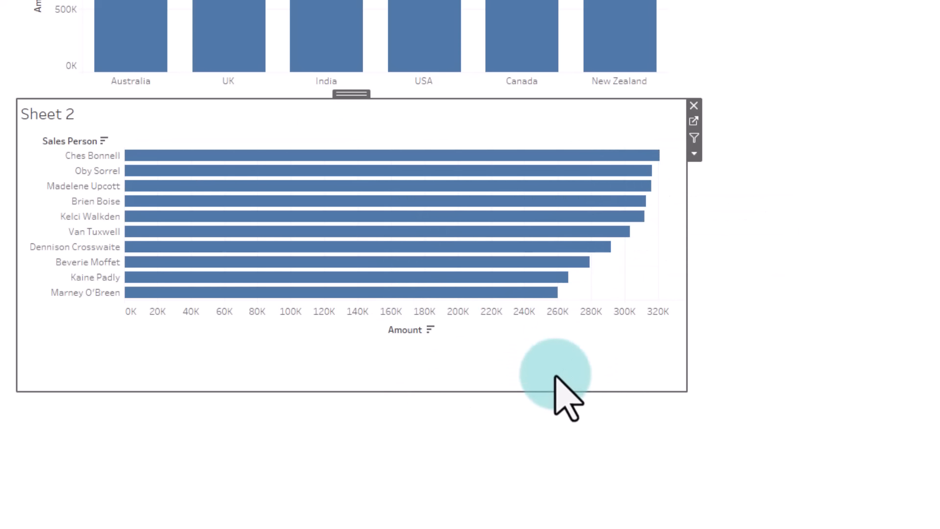
- Set the Sheet 2 chart to fit the Entire View and check the fit options of Sheet 1
{"action": "left_click", "coordinate": [694, 155]}
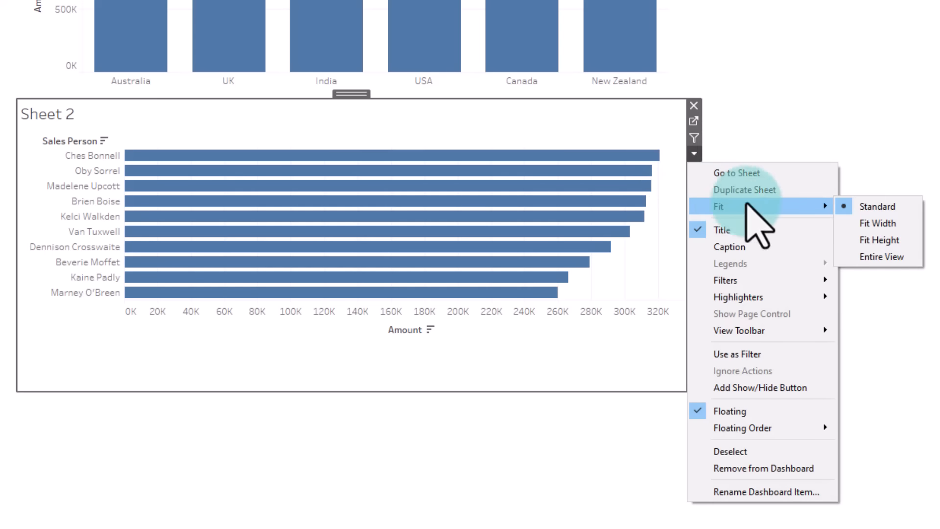
{"action": "left_click", "coordinate": [896, 253]}
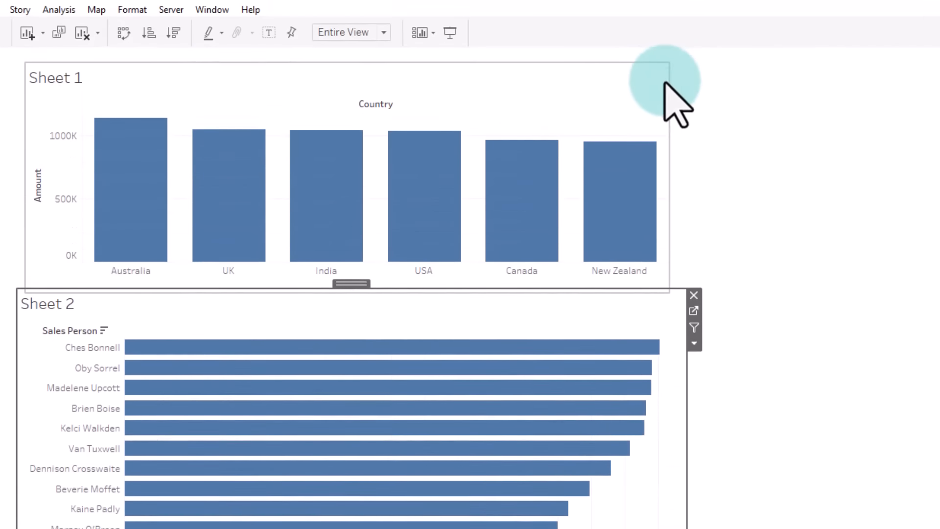
{"action": "left_click", "coordinate": [652, 95]}
{"action": "left_click", "coordinate": [678, 131]}
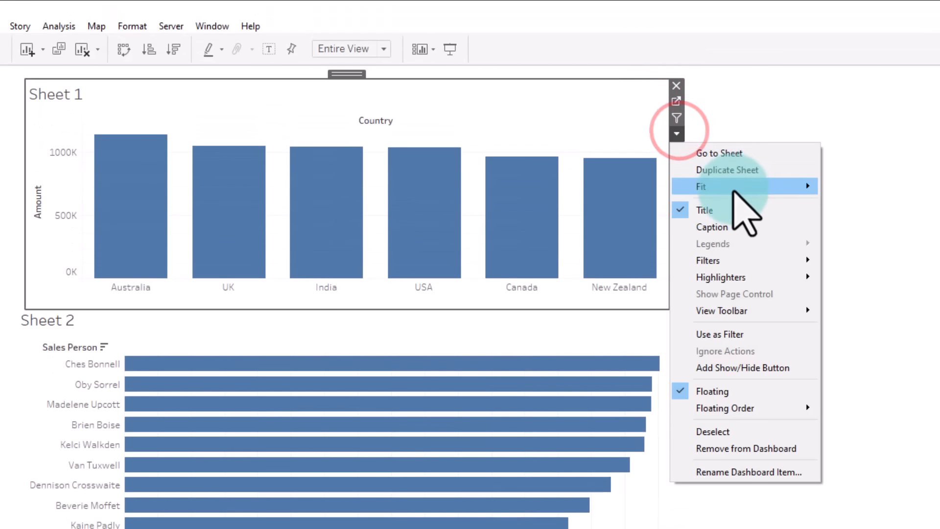
{"action": "mouse_move", "coordinate": [734, 187]}
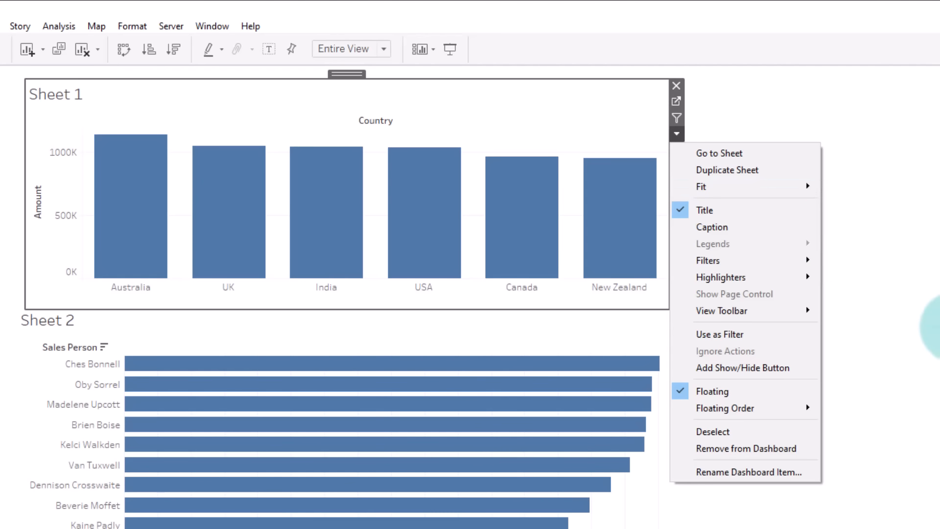
{"action": "left_click", "coordinate": [939, 327]}
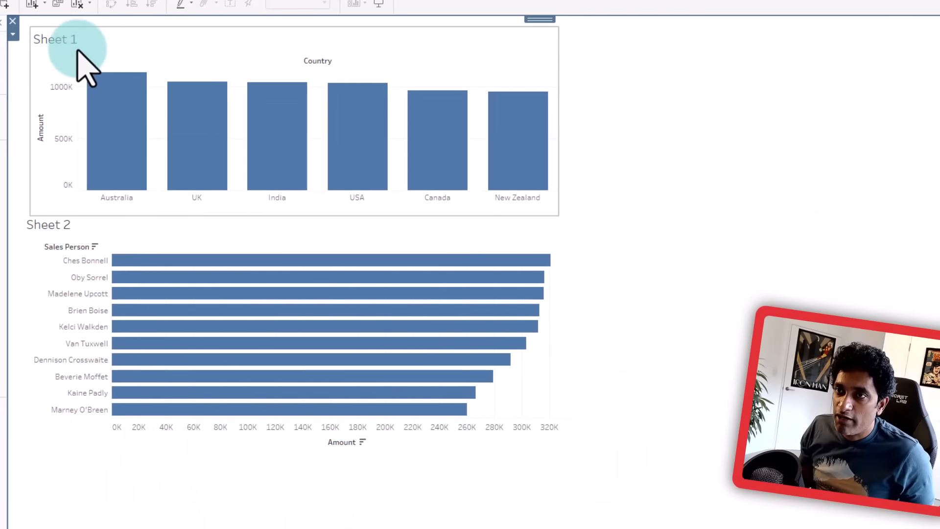
{"action": "left_click", "coordinate": [96, 220]}
{"action": "left_click", "coordinate": [49, 39]}
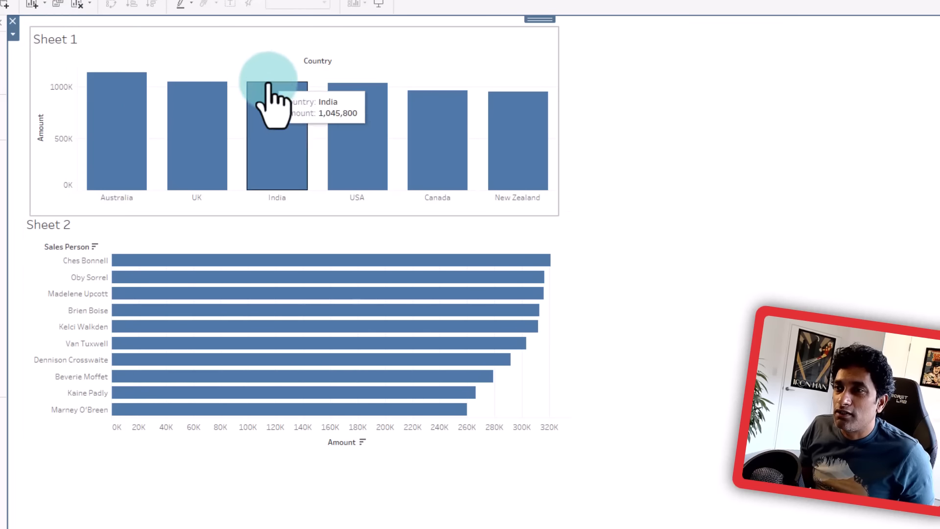
{"action": "mouse_move", "coordinate": [250, 137]}
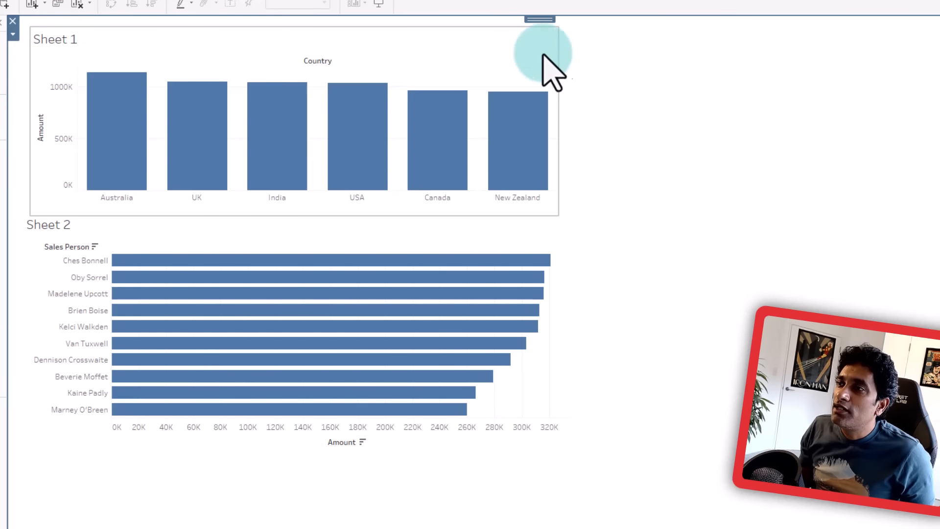
{"action": "left_click", "coordinate": [526, 37]}
{"action": "left_click", "coordinate": [565, 71]}
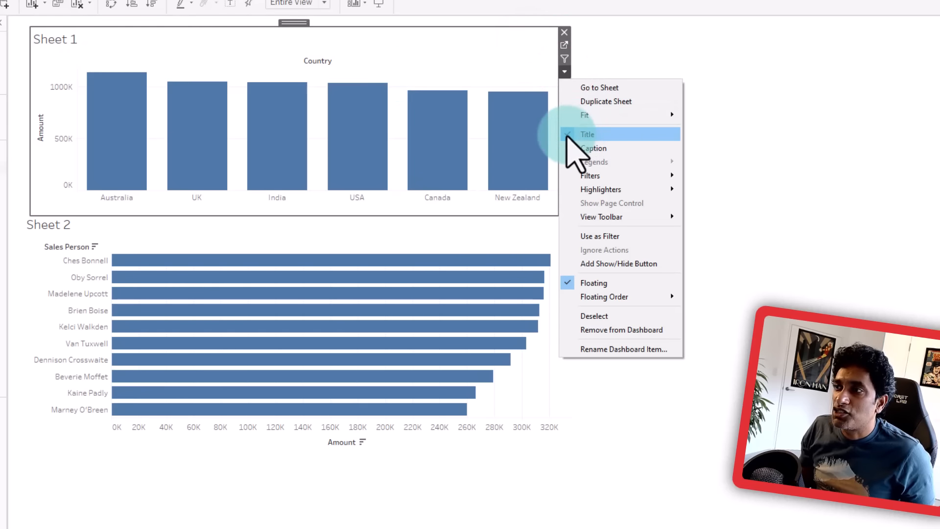
{"action": "right_click", "coordinate": [213, 45]}
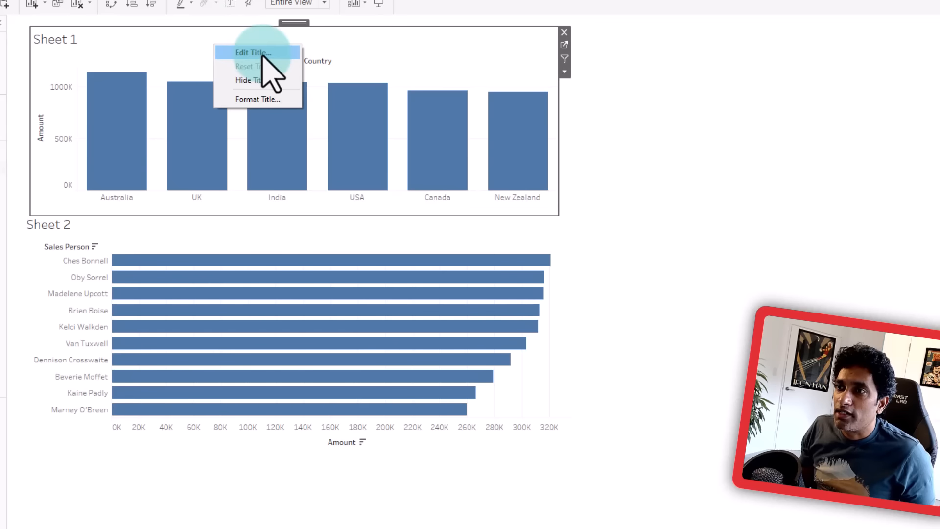
{"action": "left_click", "coordinate": [735, 138]}
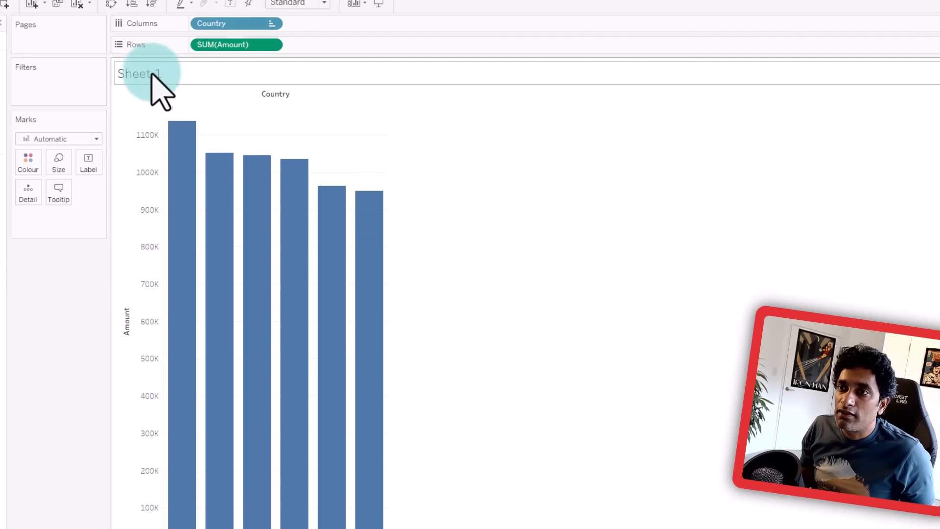
- Change the title of Sheet 1 to "Sales by Country" and the title of Sheet 2 to "Top 10 Sales Persons" on their worksheets
{"action": "double_click", "coordinate": [149, 72]}
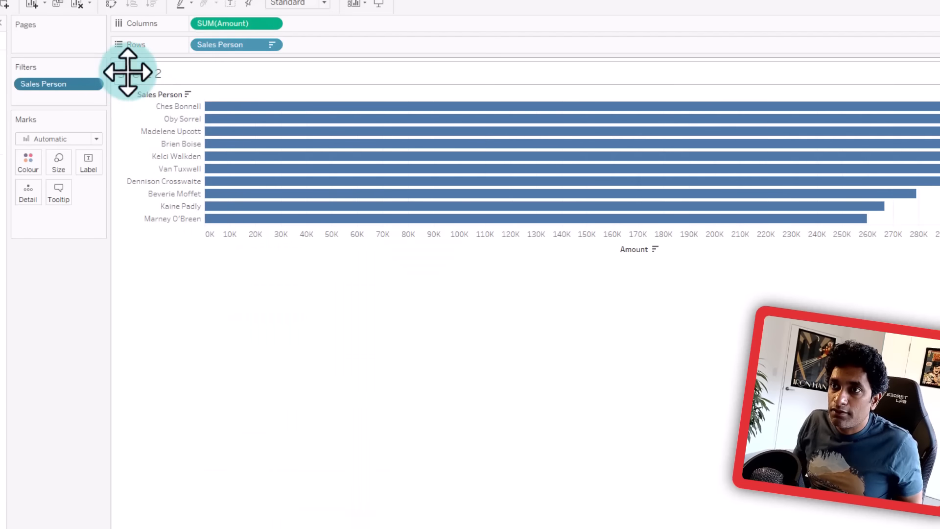
{"action": "double_click", "coordinate": [128, 73]}
{"action": "key", "text": "ctrl+a"}
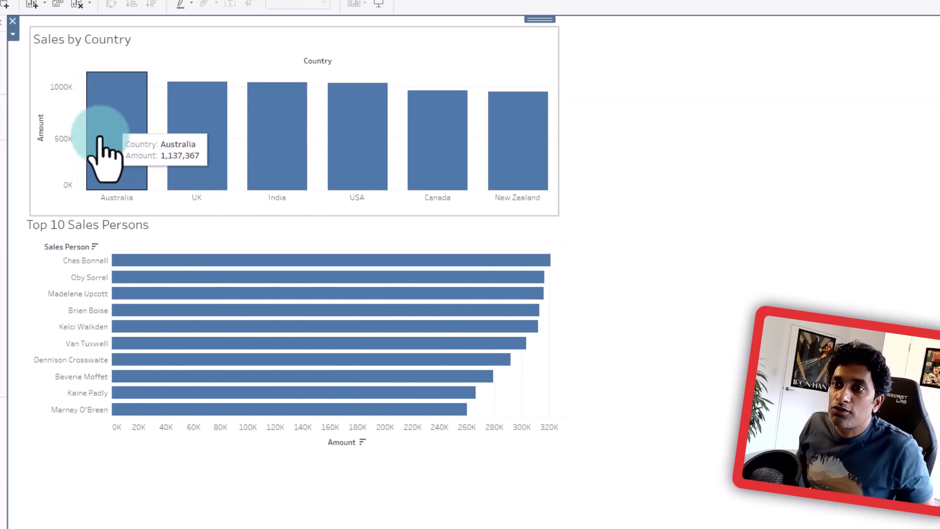
- Back on the dashboard, select the Australia bar in the country chart to check whether the sales person chart responds
{"action": "left_click", "coordinate": [76, 201]}
{"action": "left_click", "coordinate": [24, 177]}
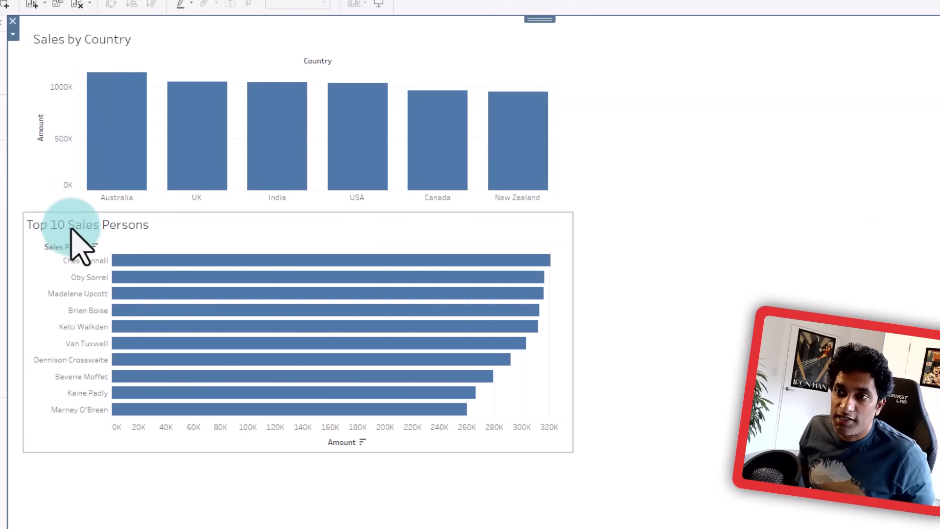
{"action": "left_click", "coordinate": [660, 325]}
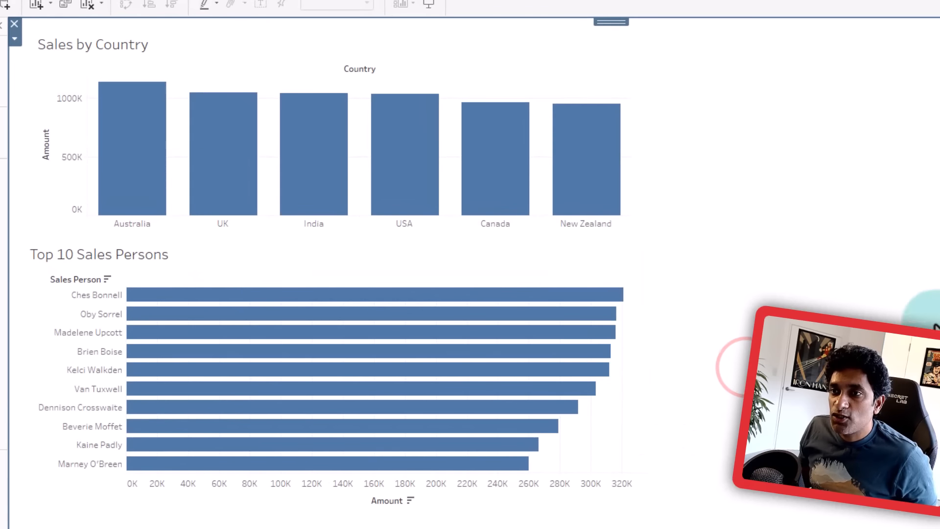
{"action": "left_click", "coordinate": [128, 158]}
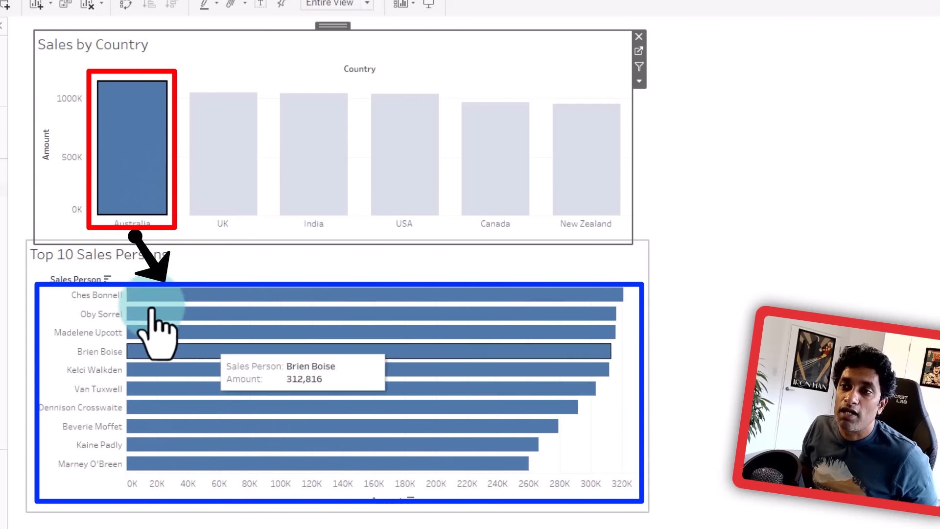
- Clear the Australia selection and move the Top 10 Sales Persons chart slightly lower, clear of the country chart
{"action": "left_click", "coordinate": [286, 514]}
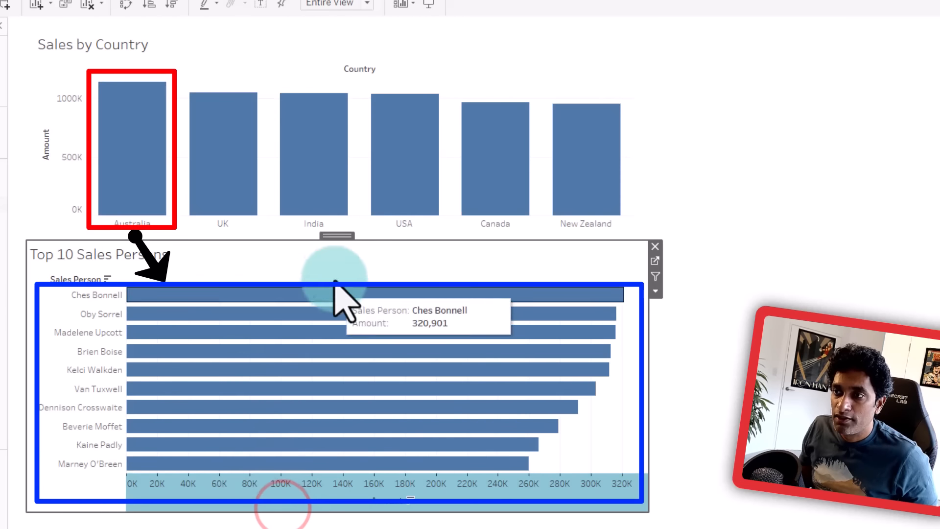
{"action": "left_click_drag", "start_coordinate": [340, 236], "coordinate": [344, 251]}
- Set the Sales by Country chart to be used as a filter for the dashboard
{"action": "left_click", "coordinate": [169, 50]}
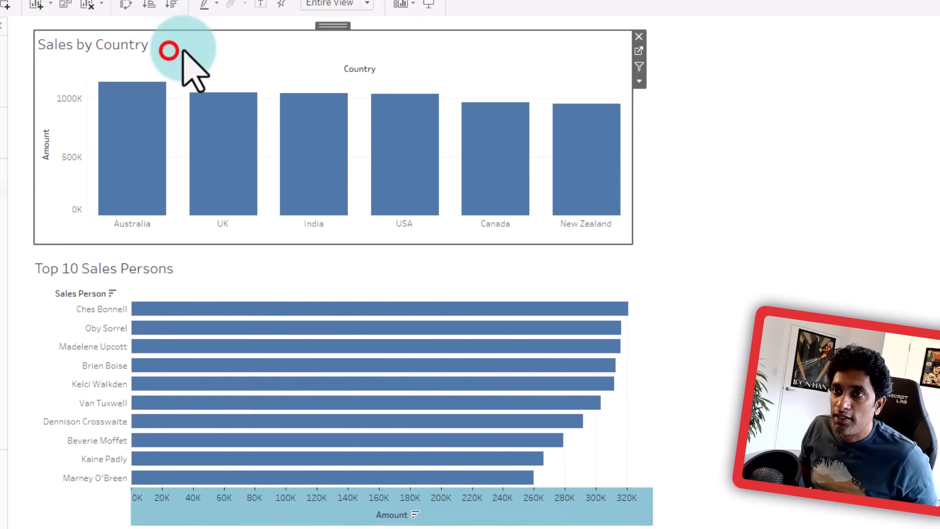
{"action": "left_click", "coordinate": [235, 34]}
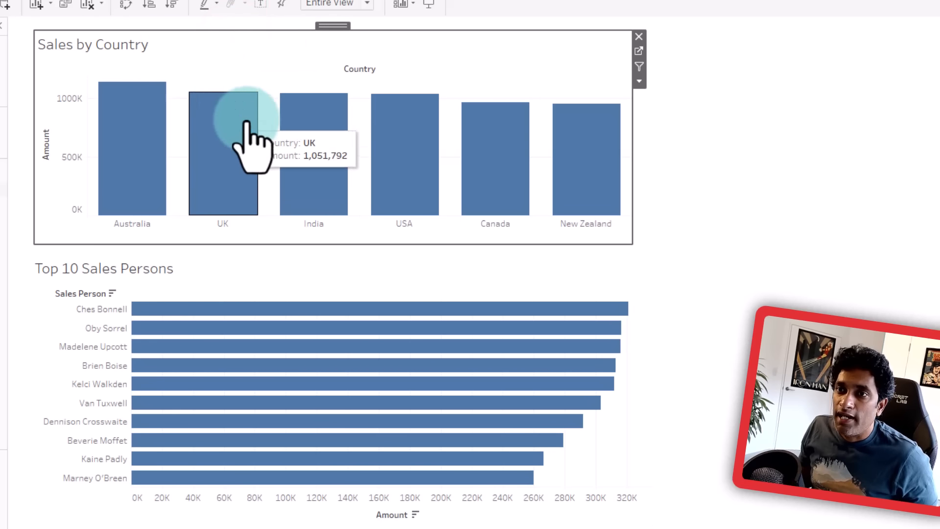
{"action": "left_click", "coordinate": [638, 82]}
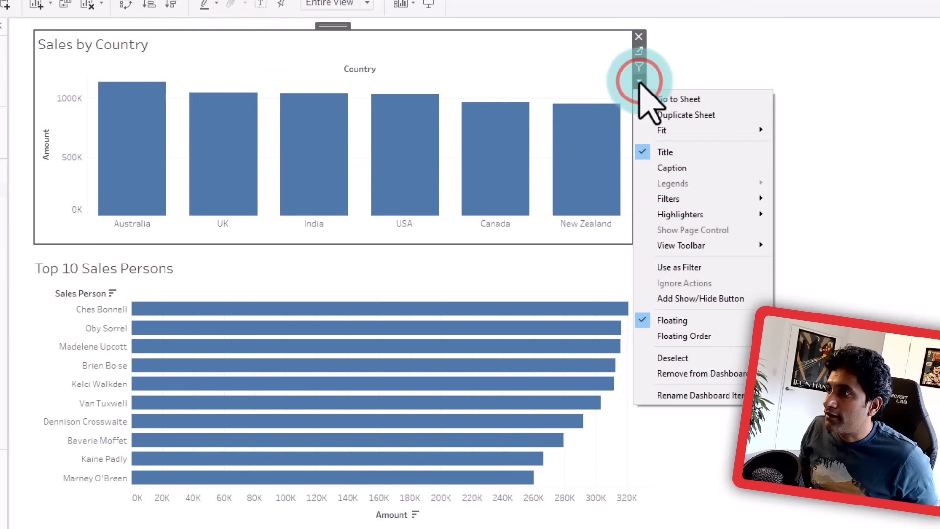
{"action": "left_click", "coordinate": [724, 200]}
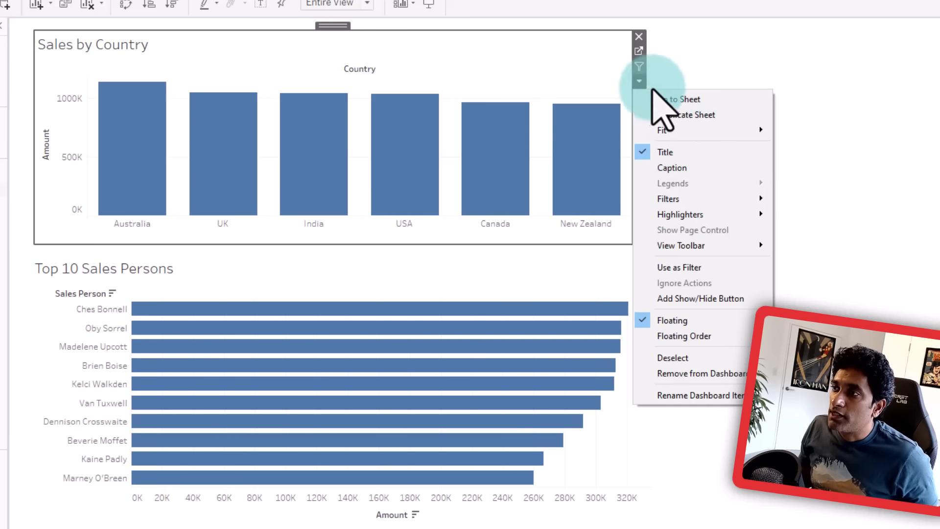
{"action": "left_click", "coordinate": [674, 268]}
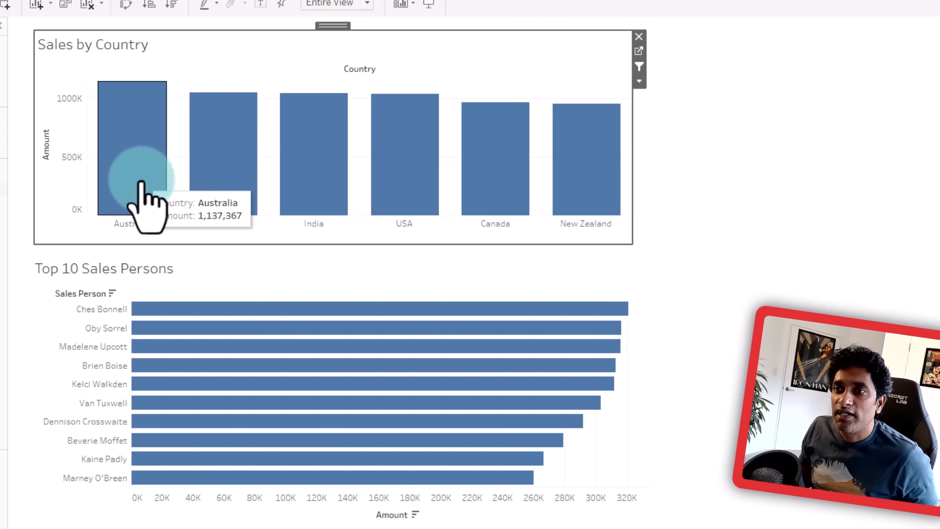
- Test the filtering by selecting the Australia, India and Canada bars in turn, and clear the selection
{"action": "left_click", "coordinate": [141, 182]}
{"action": "left_click", "coordinate": [146, 278]}
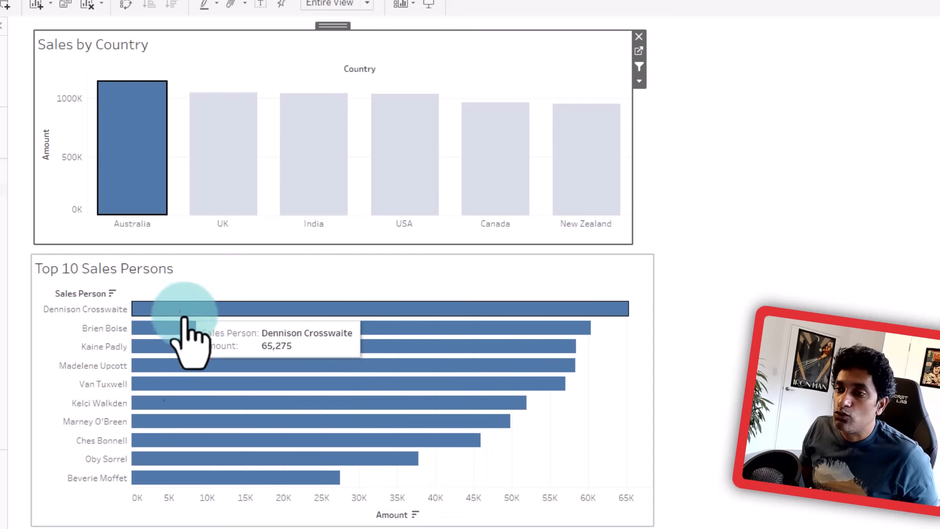
{"action": "left_click", "coordinate": [328, 174]}
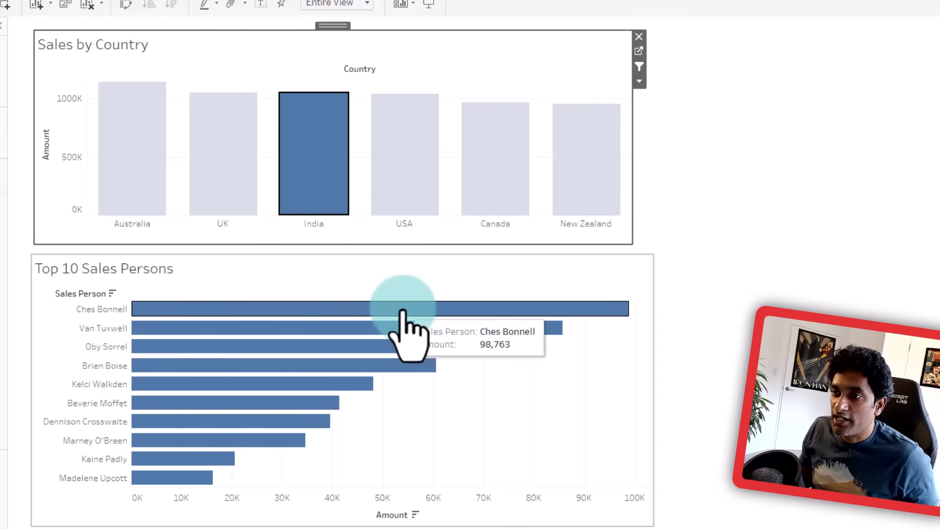
{"action": "left_click", "coordinate": [497, 191]}
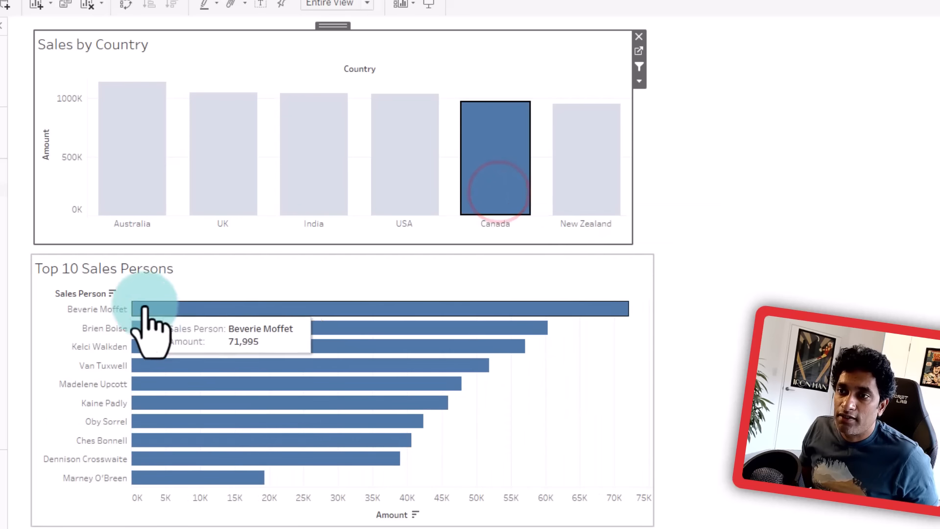
{"action": "left_click", "coordinate": [508, 173]}
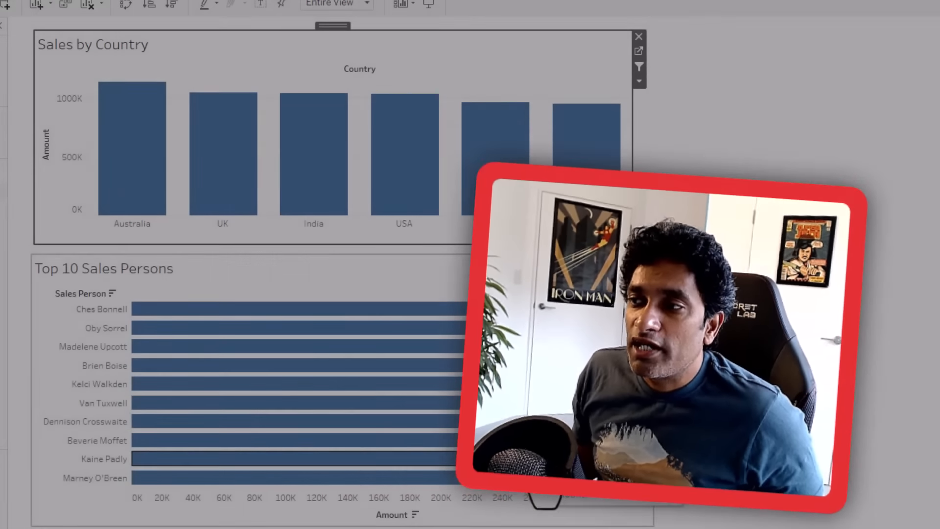
{"action": "mouse_move", "coordinate": [383, 230]}
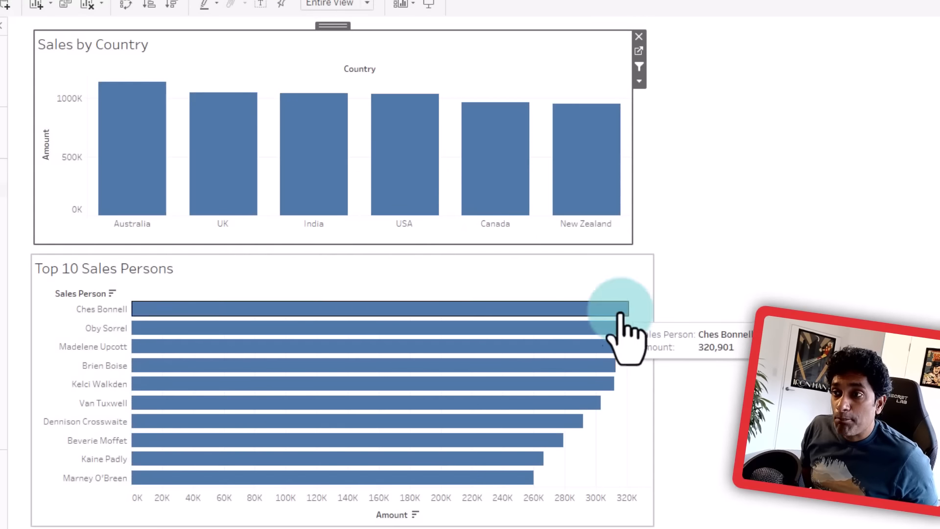
- Move both charts down the dashboard to free up space above Sales by Country
{"action": "left_click", "coordinate": [588, 258]}
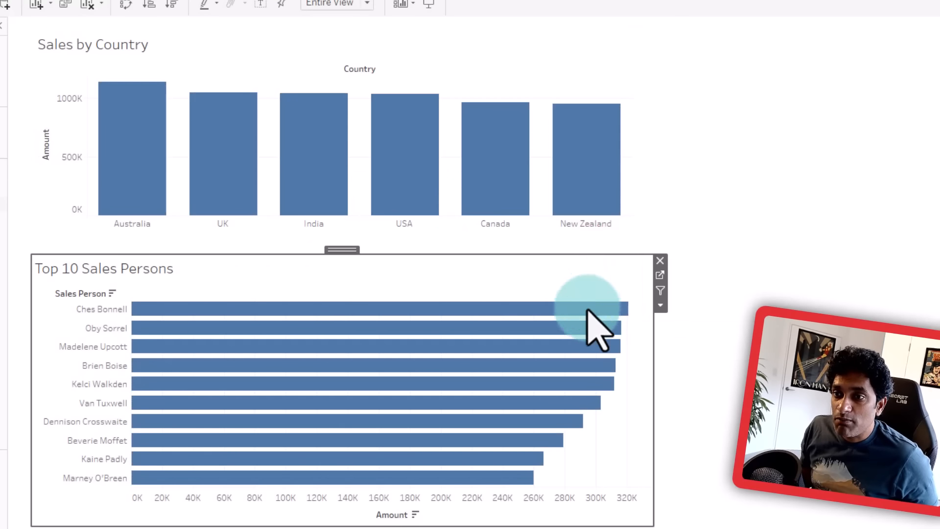
{"action": "left_click_drag", "start_coordinate": [346, 251], "coordinate": [355, 355]}
{"action": "left_click", "coordinate": [328, 33]}
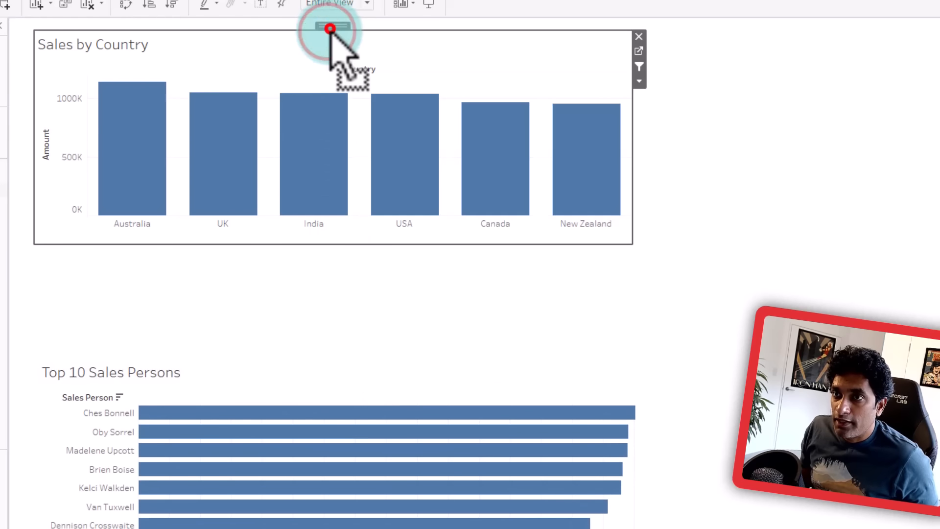
{"action": "left_click_drag", "start_coordinate": [330, 29], "coordinate": [346, 152]}
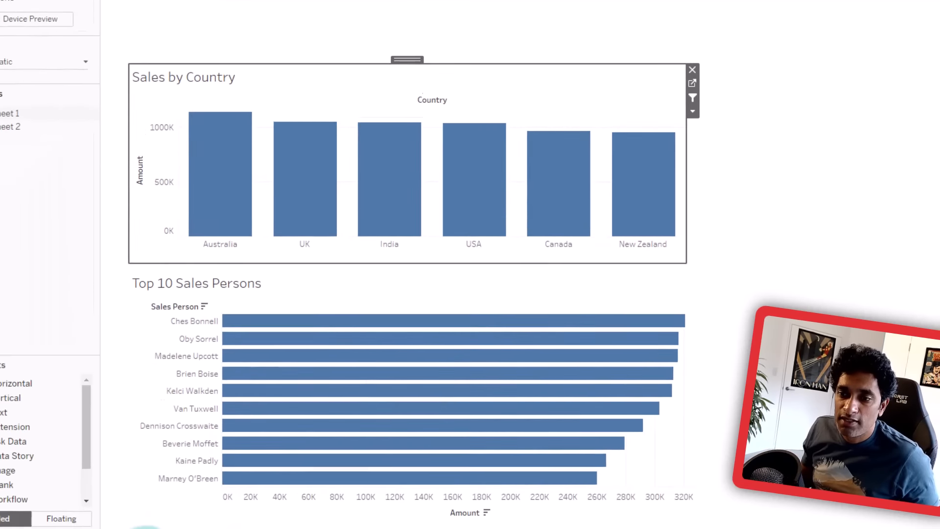
- On a new worksheet, build a text table showing the Amount and Boxes Shipped totals
{"action": "left_click", "coordinate": [232, 517]}
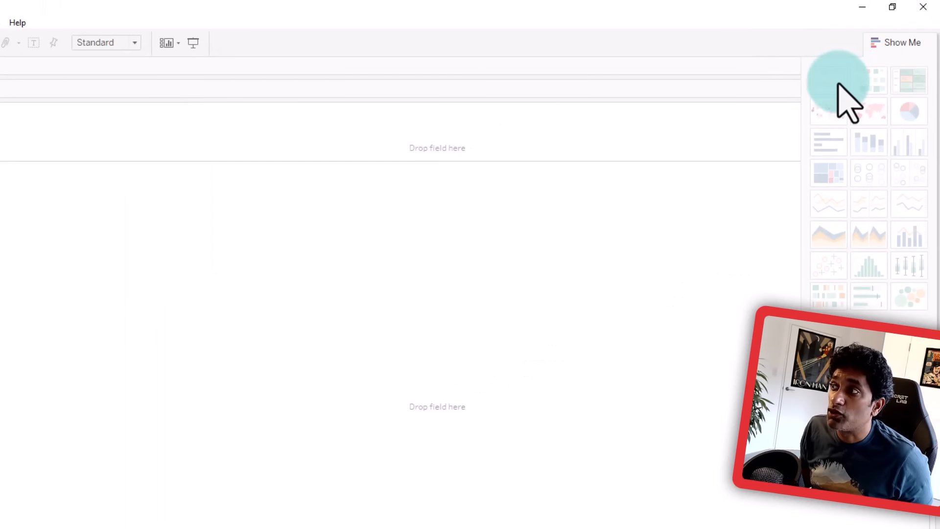
{"action": "left_click_drag", "start_coordinate": [54, 216], "coordinate": [341, 221]}
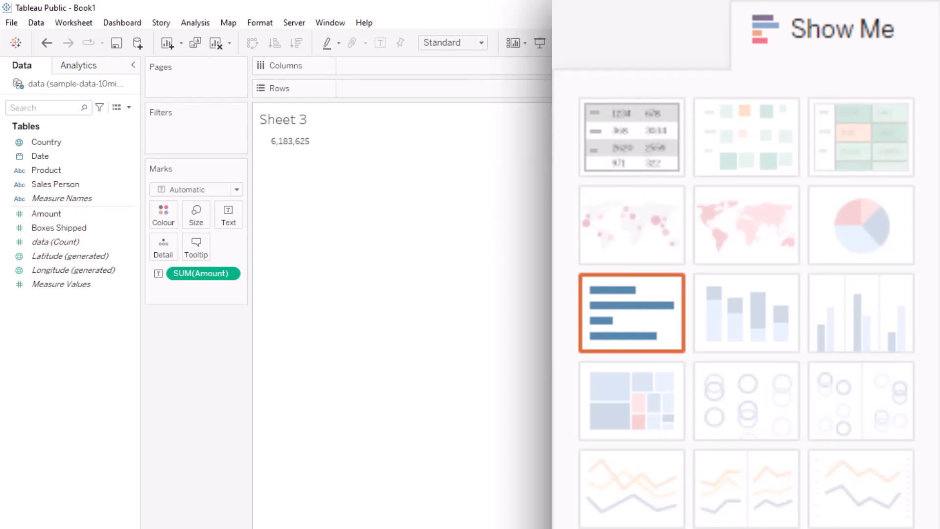
{"action": "left_click", "coordinate": [629, 128]}
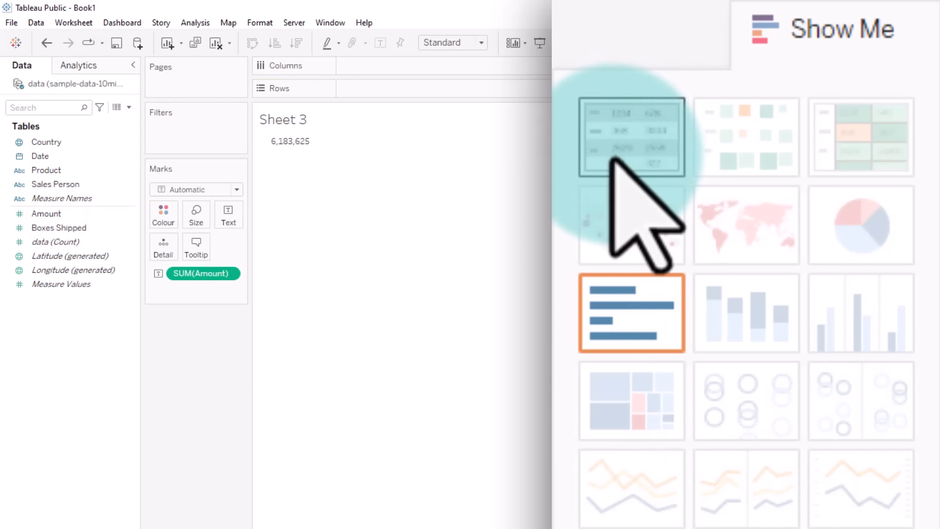
{"action": "left_click_drag", "start_coordinate": [52, 228], "coordinate": [298, 163]}
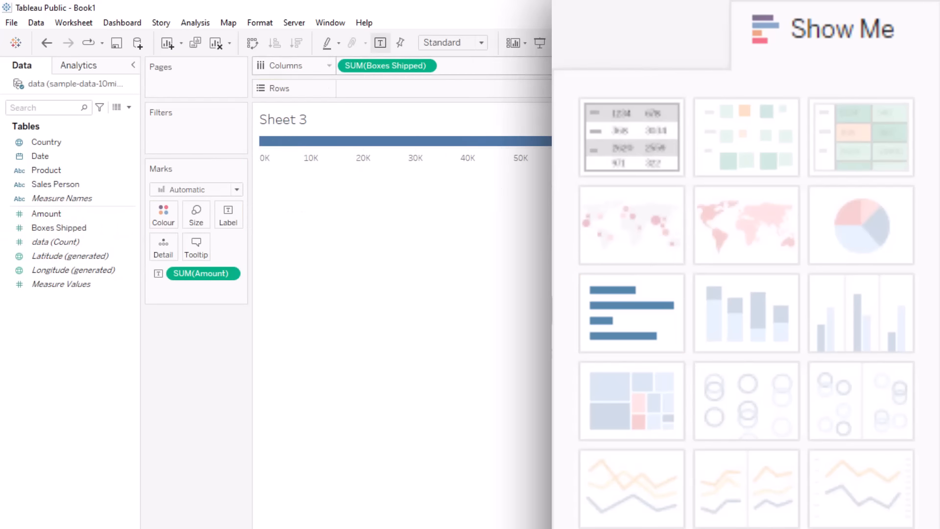
{"action": "left_click", "coordinate": [631, 139]}
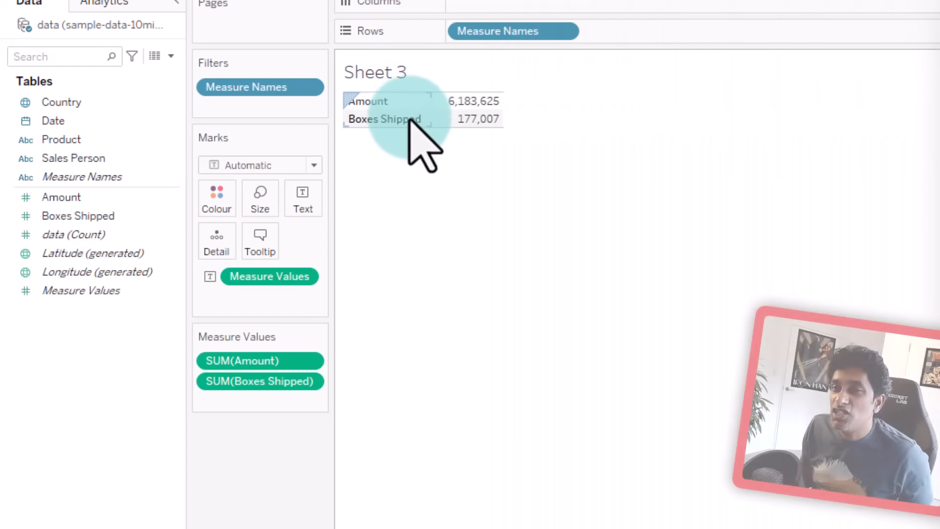
- Add the data (Count) field to the table below Boxes Shipped
{"action": "mouse_move", "coordinate": [468, 128]}
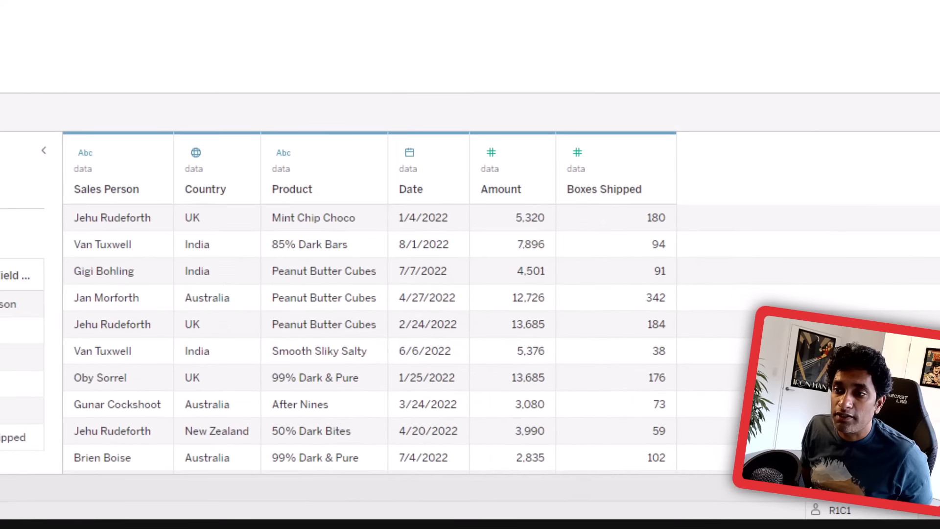
{"action": "left_click", "coordinate": [123, 242]}
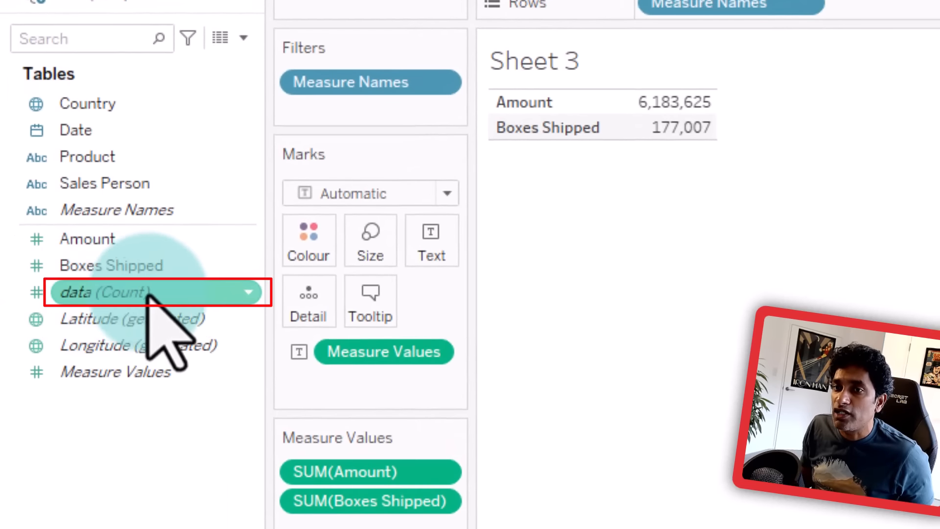
{"action": "left_click_drag", "start_coordinate": [114, 293], "coordinate": [561, 147]}
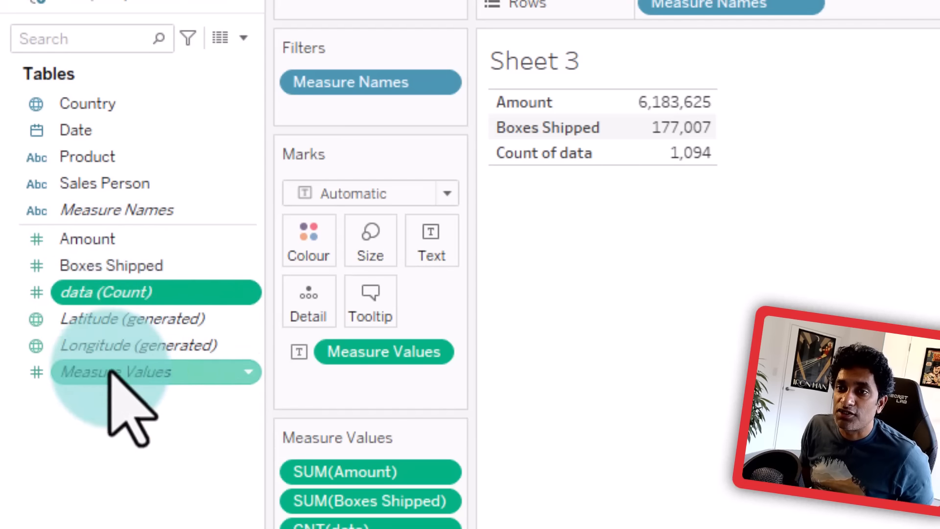
- Create a calculated field named "Shipment Count" from data (Count) with the formula COUNT([data]) and add it to the table
{"action": "right_click", "coordinate": [140, 296]}
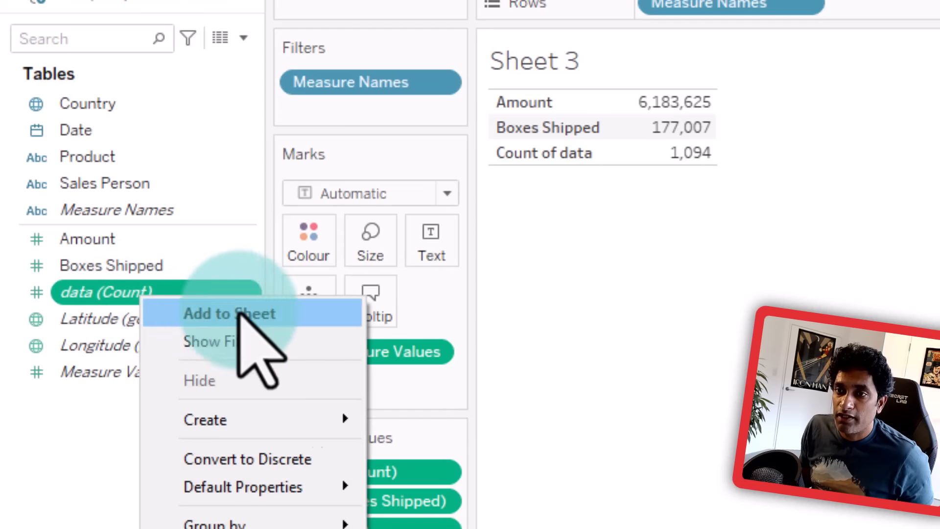
{"action": "left_click", "coordinate": [272, 419]}
{"action": "left_click", "coordinate": [517, 438]}
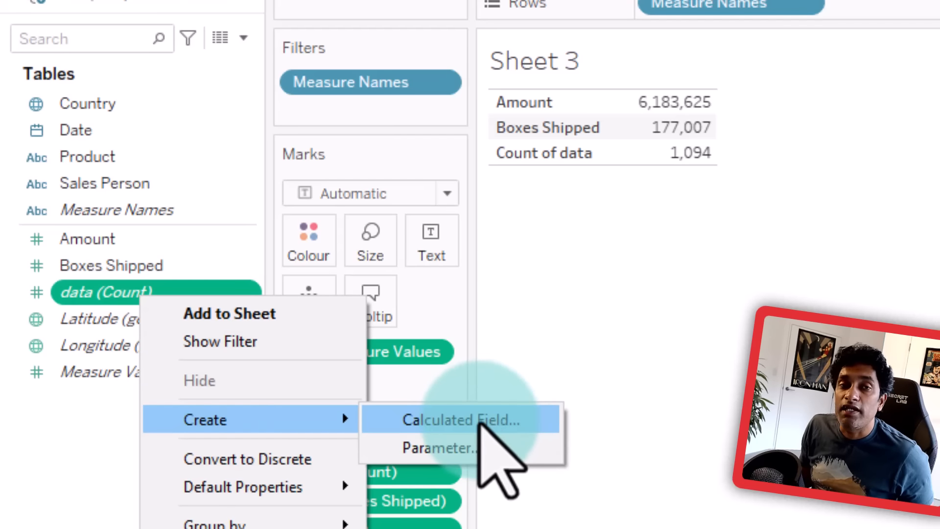
{"action": "left_click", "coordinate": [480, 420]}
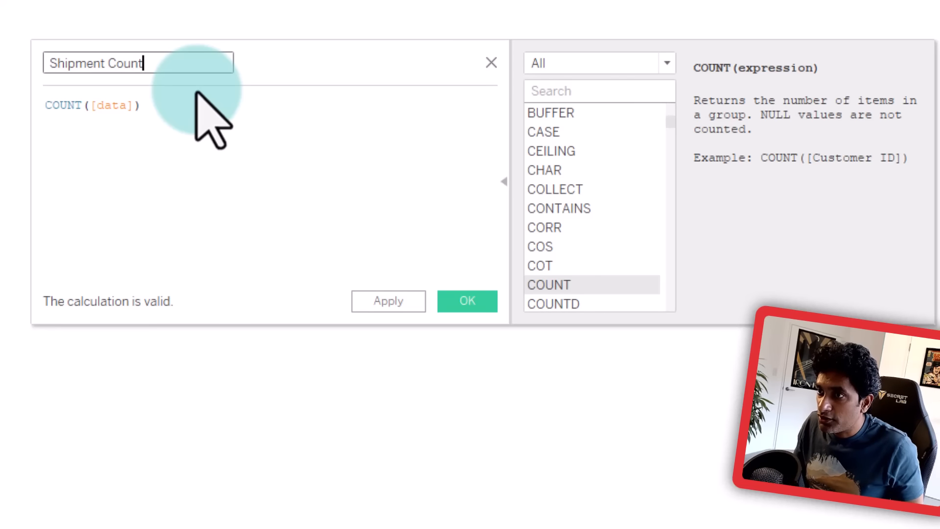
{"action": "left_click", "coordinate": [161, 105]}
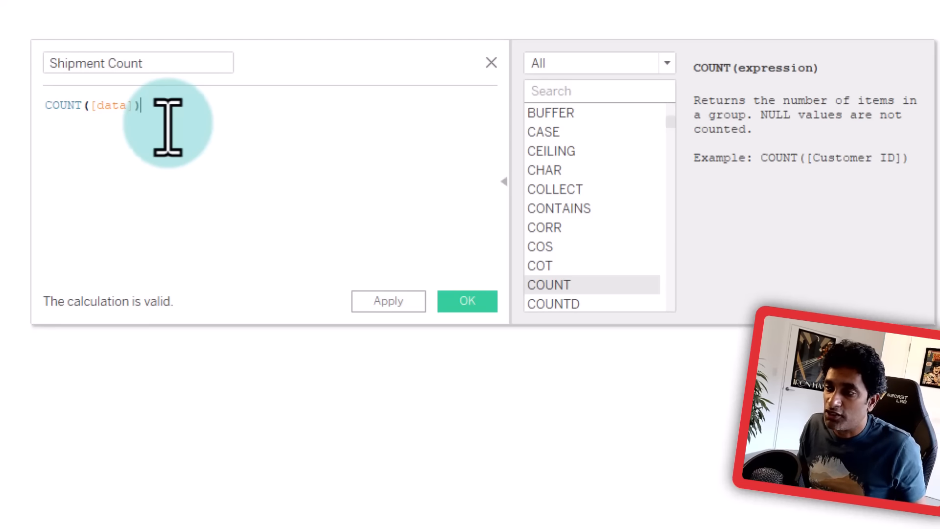
{"action": "left_click_drag", "start_coordinate": [669, 121], "coordinate": [539, 319]}
{"action": "left_click", "coordinate": [471, 302]}
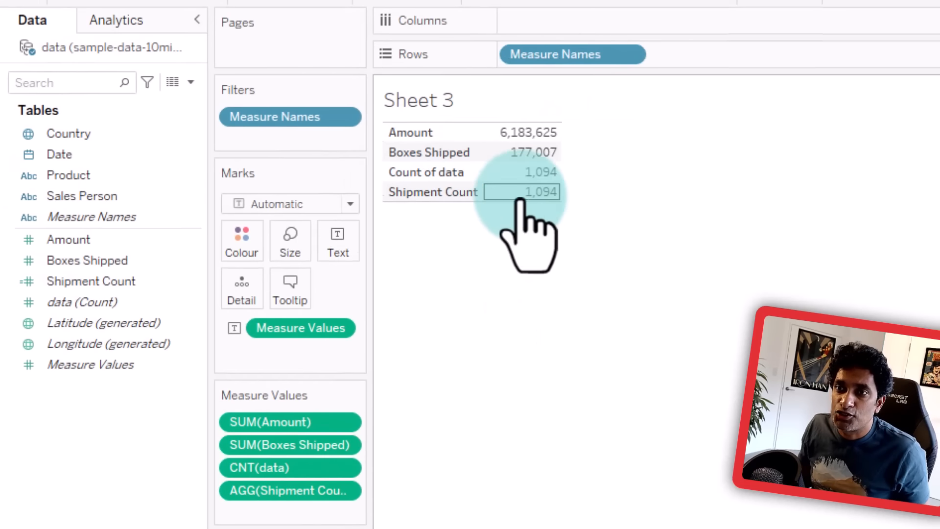
- Remove the CNT(data) measure from the table and move Measure Names from rows to columns
{"action": "mouse_move", "coordinate": [543, 199]}
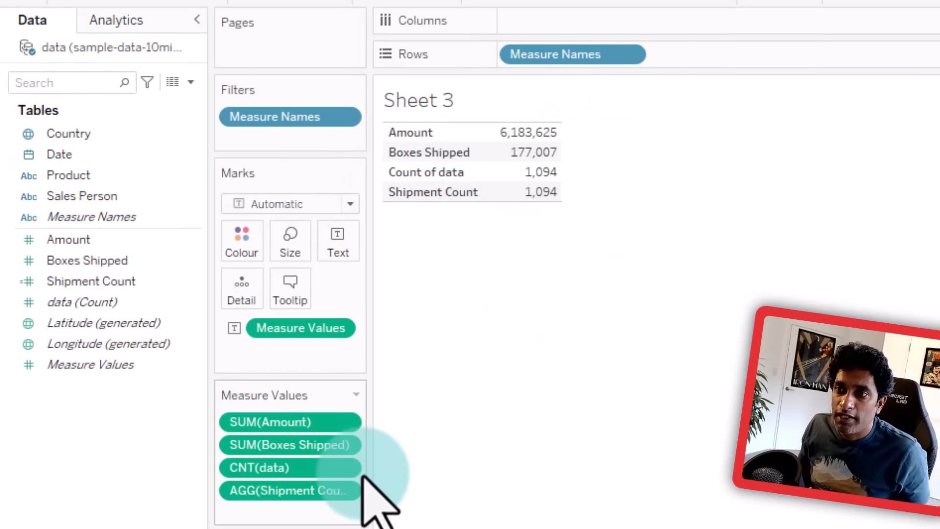
{"action": "left_click", "coordinate": [344, 467]}
{"action": "left_click", "coordinate": [284, 527]}
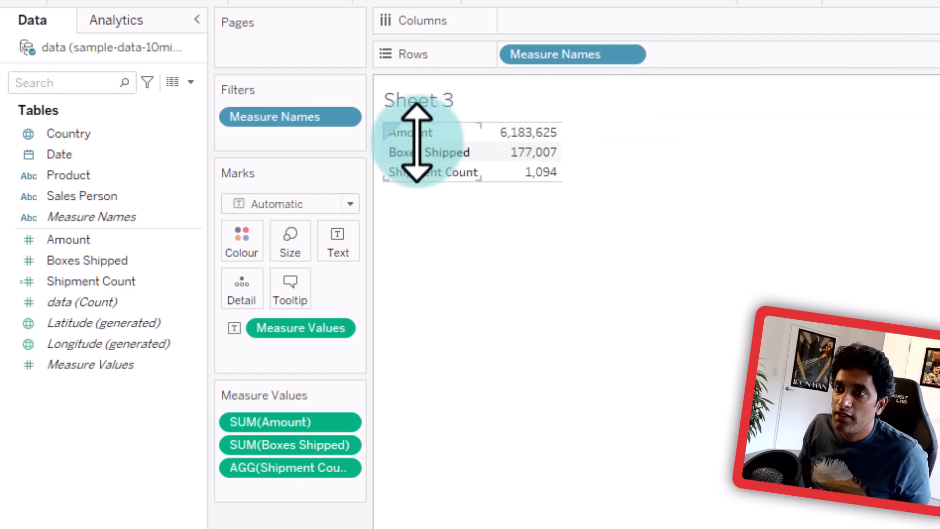
{"action": "left_click", "coordinate": [527, 169]}
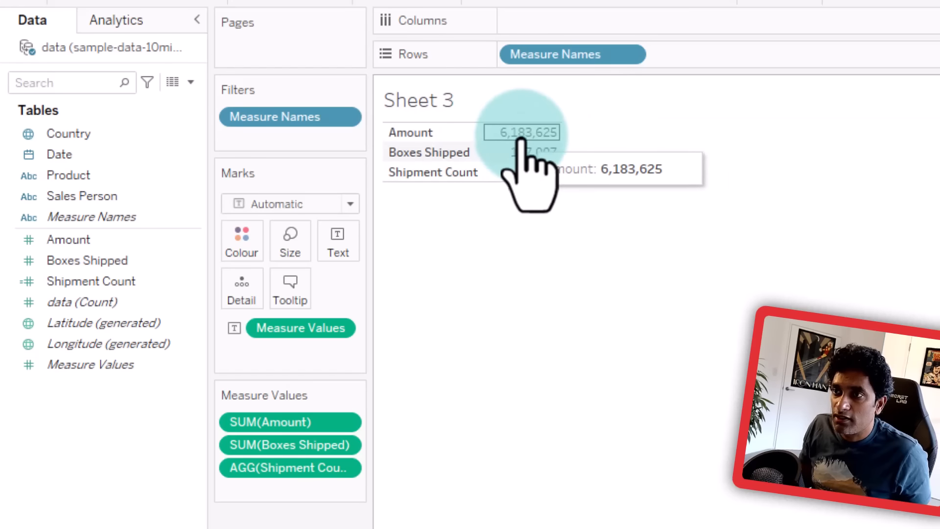
{"action": "left_click_drag", "start_coordinate": [550, 55], "coordinate": [587, 22]}
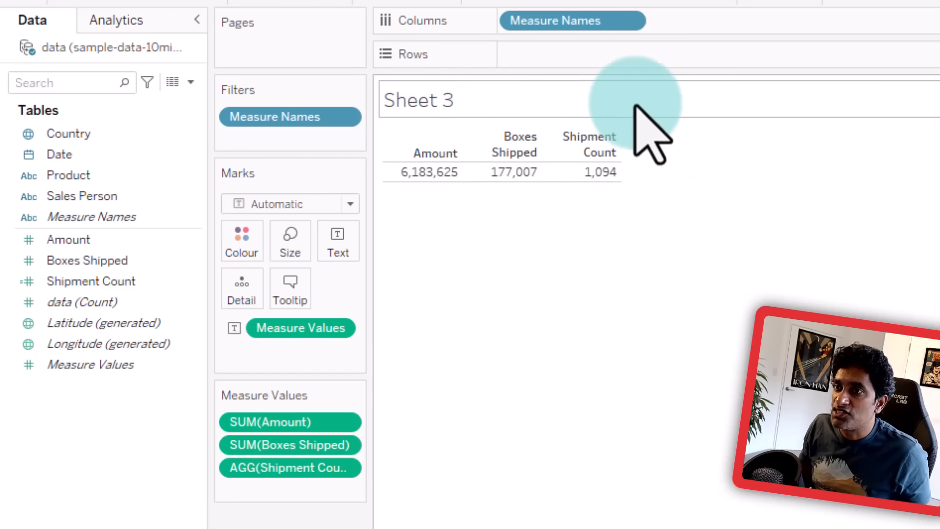
- Replace the Sheet 3 title text with "Business Summary" and make it bold
{"action": "double_click", "coordinate": [392, 100]}
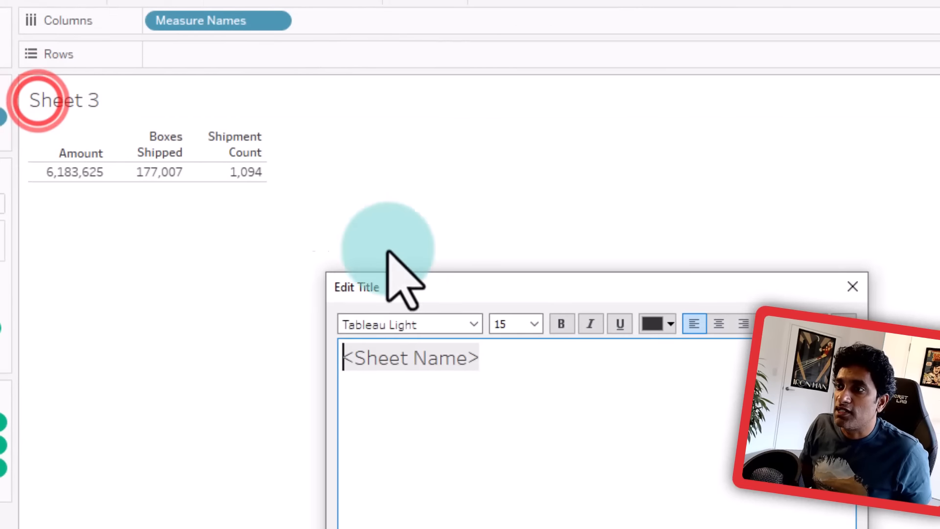
{"action": "double_click", "coordinate": [530, 369]}
{"action": "type", "text": "Bus"}
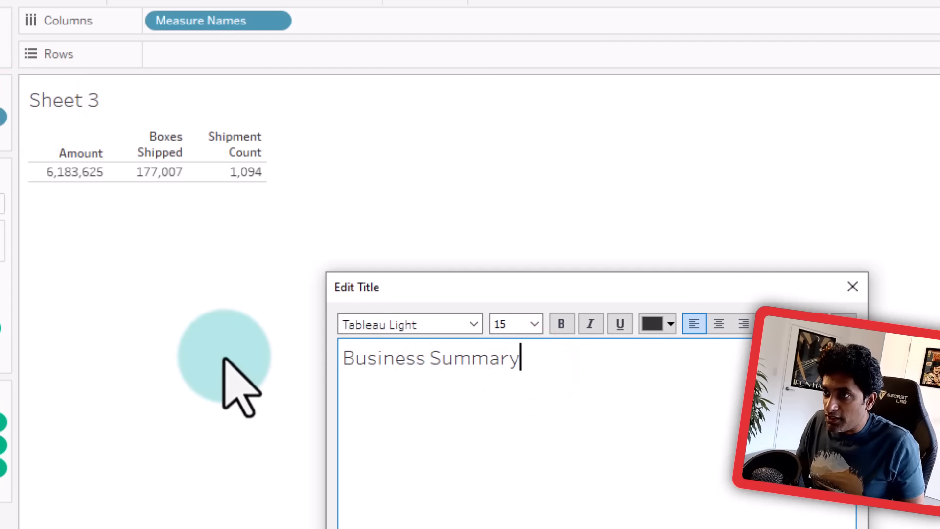
{"action": "type", "text": "iness Summary"}
{"action": "left_click_drag", "start_coordinate": [558, 369], "coordinate": [294, 357]}
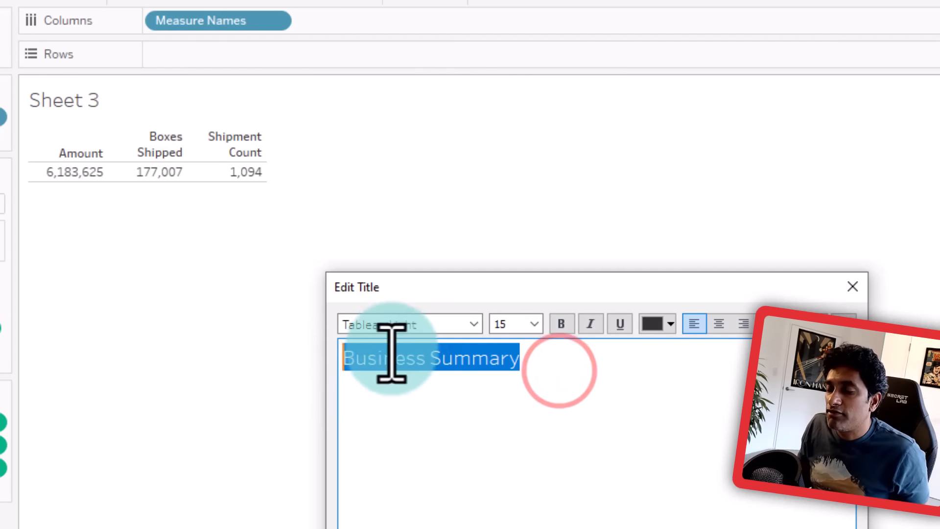
{"action": "left_click", "coordinate": [563, 326]}
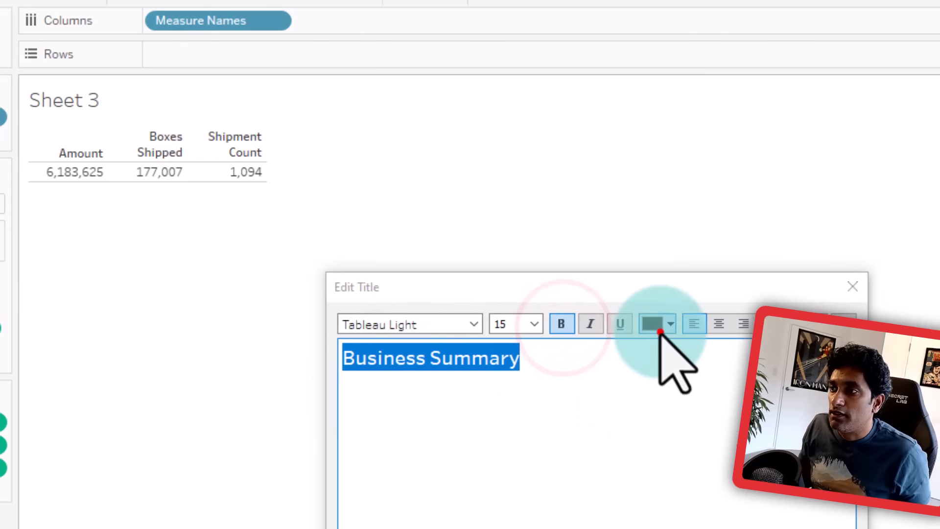